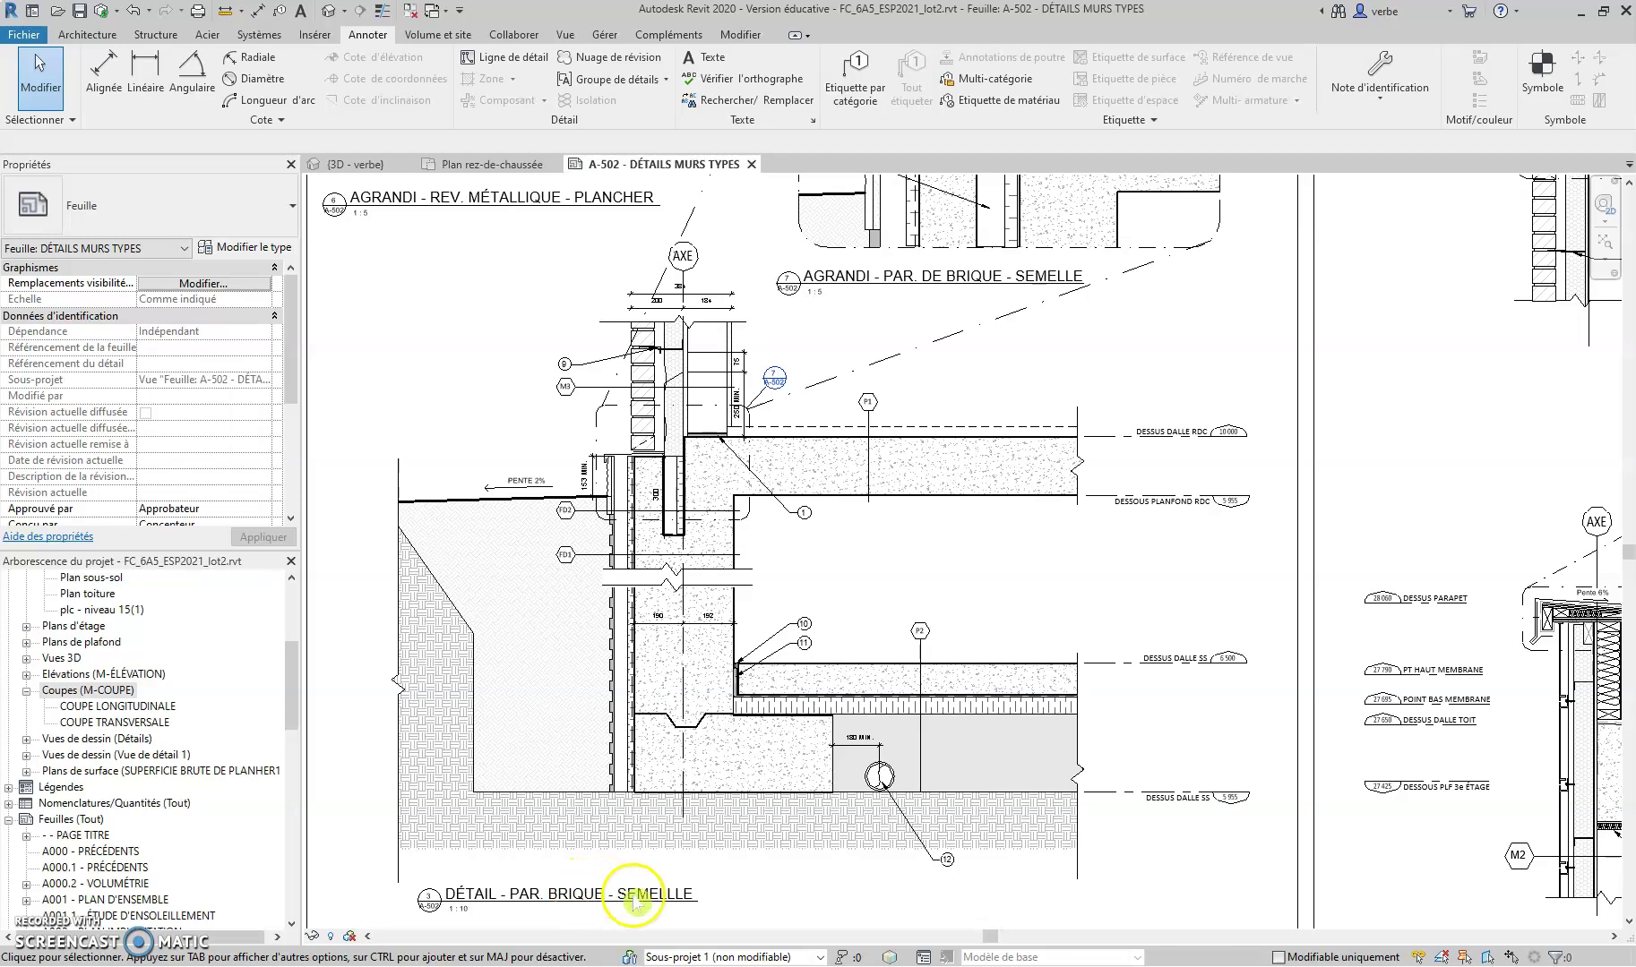
# Open the floor plan Plan rez-de-chaussée at the CAFÉ-CUISINE room
pyautogui.click(363, 165)
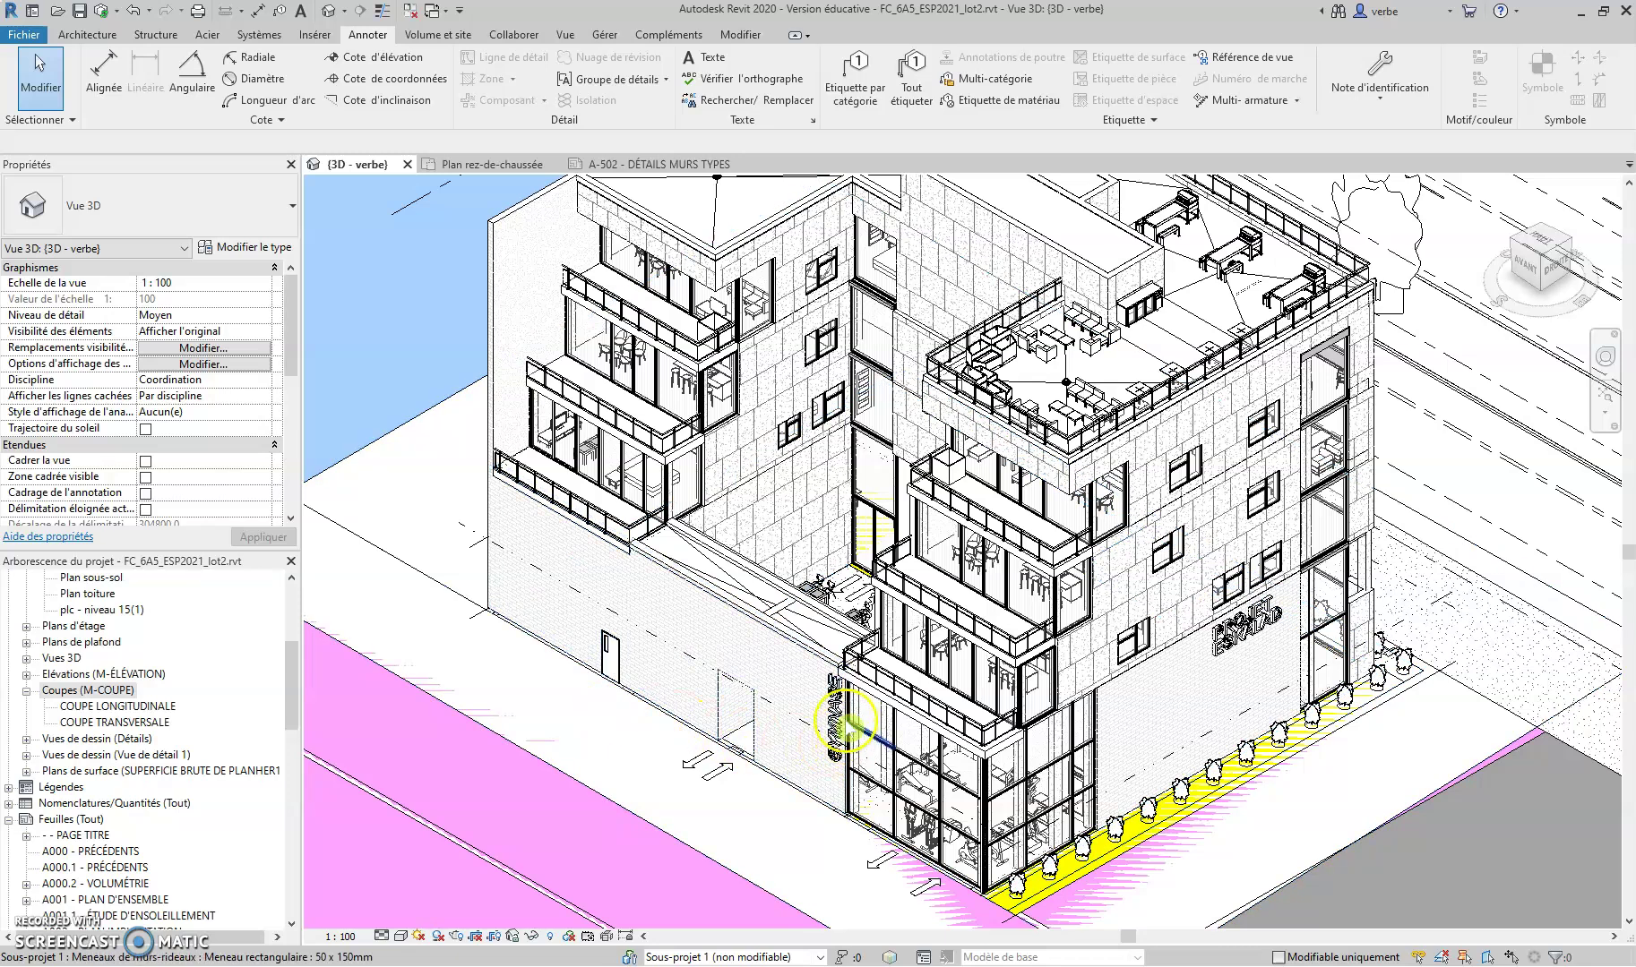
pyautogui.click(486, 166)
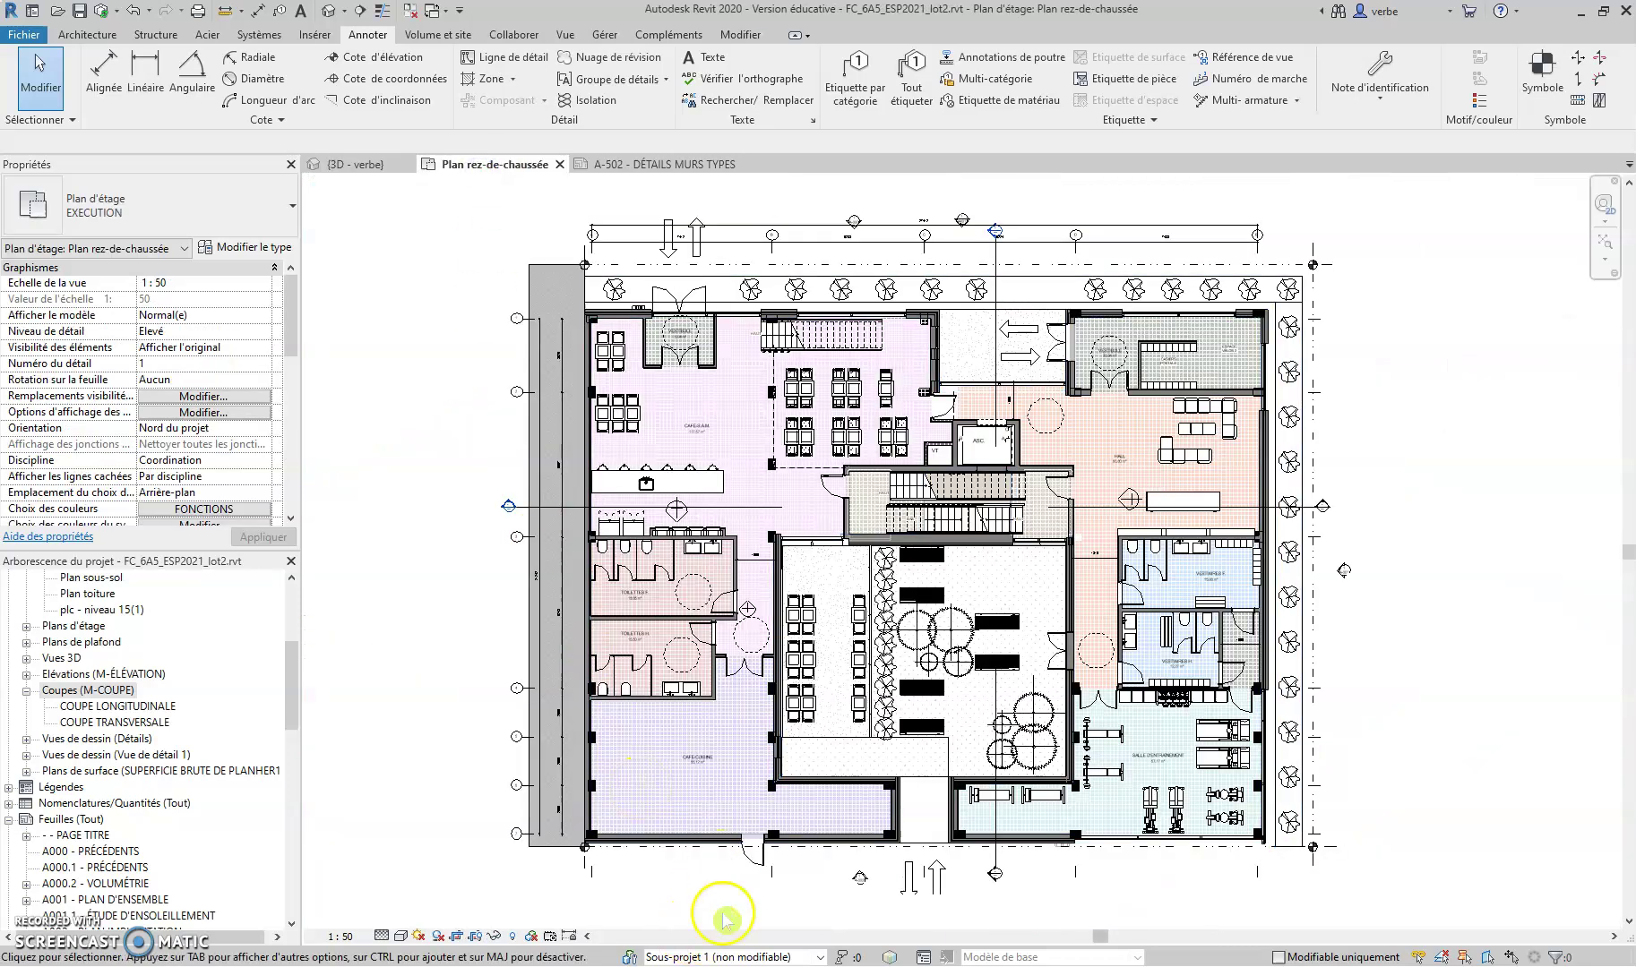
pyautogui.scroll(5, 723, 918)
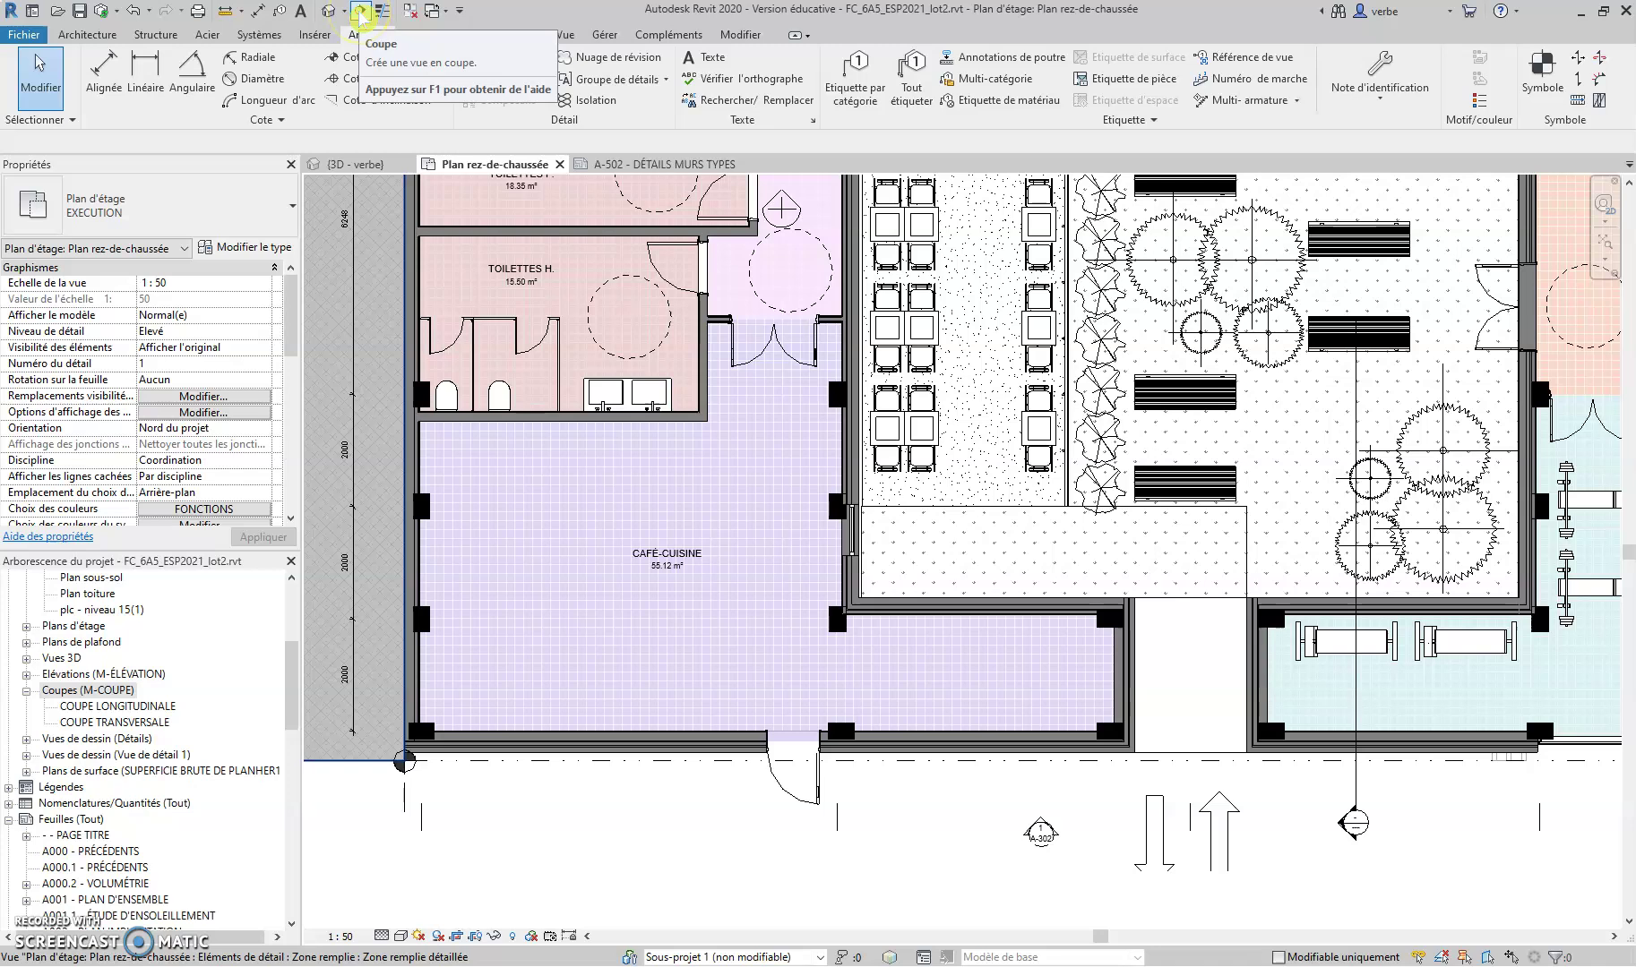
# Draw a standard vertical section across the exterior wall below the CAFÉ-CUISINE room
pyautogui.click(360, 13)
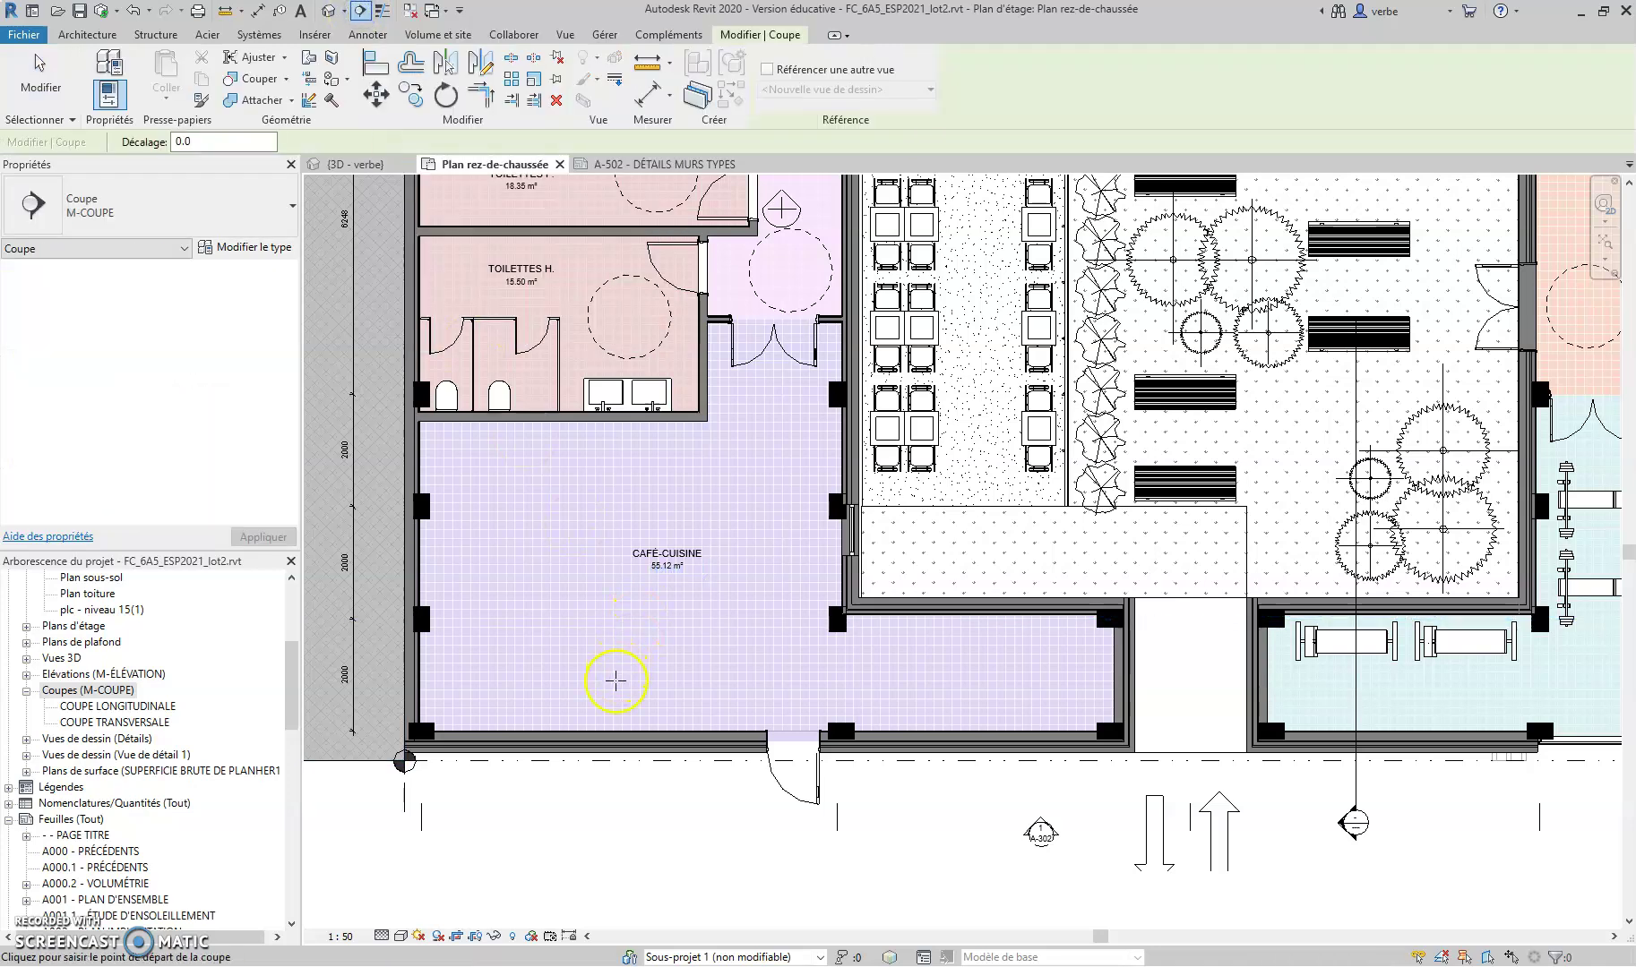
pyautogui.click(609, 663)
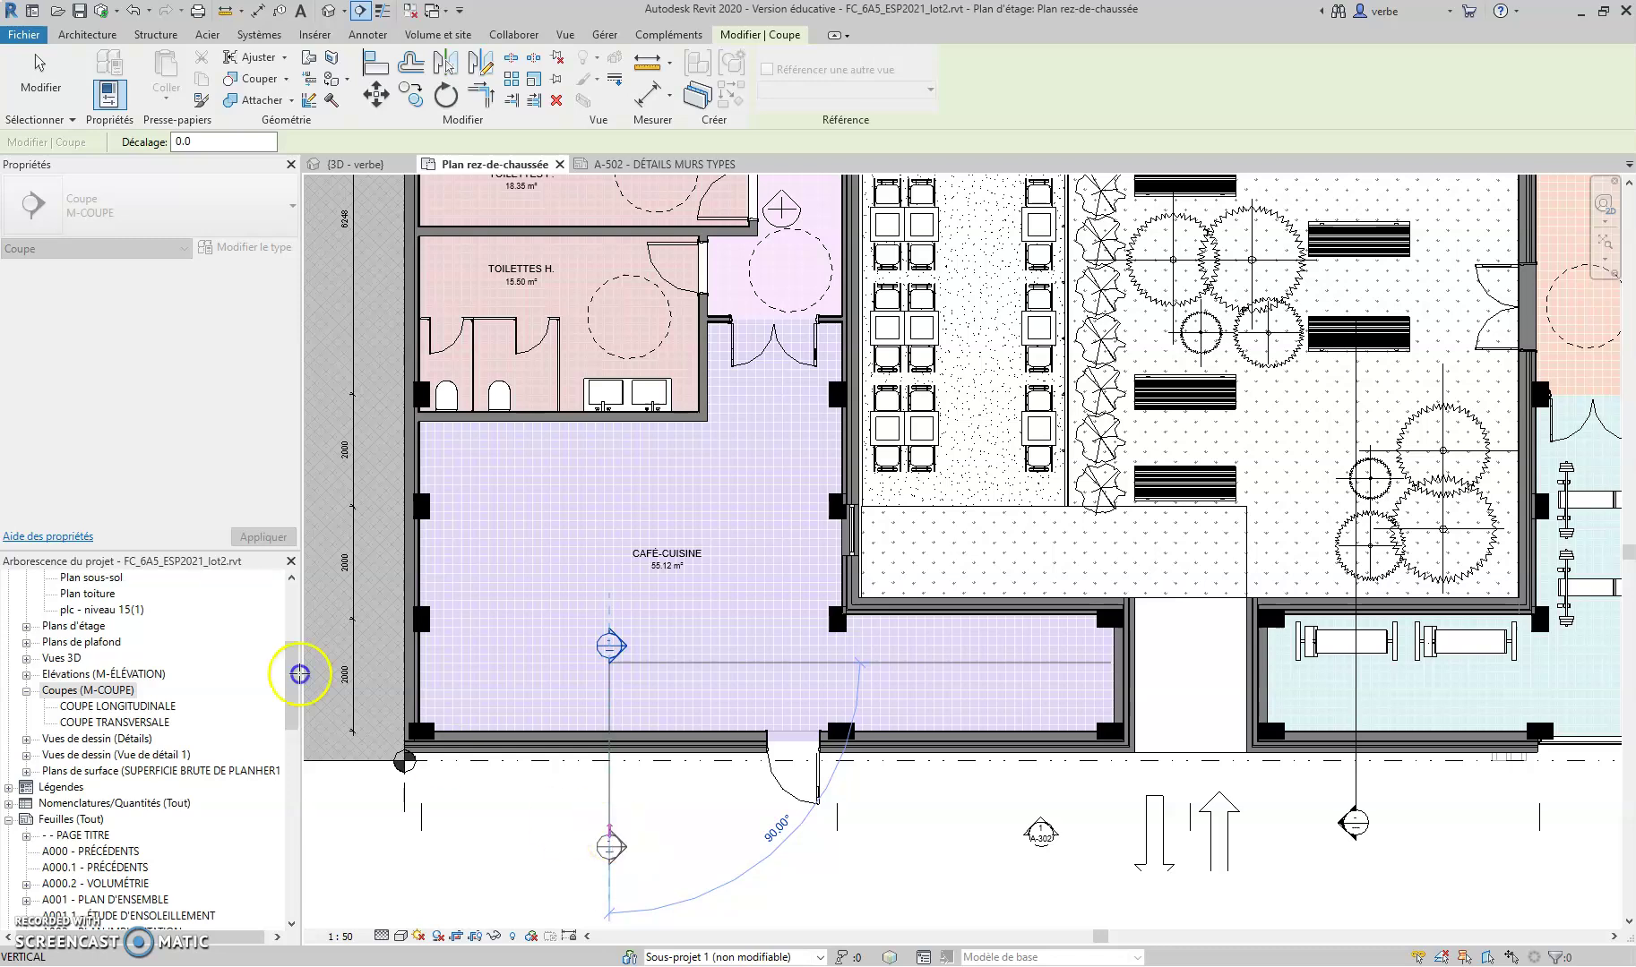
pyautogui.click(299, 674)
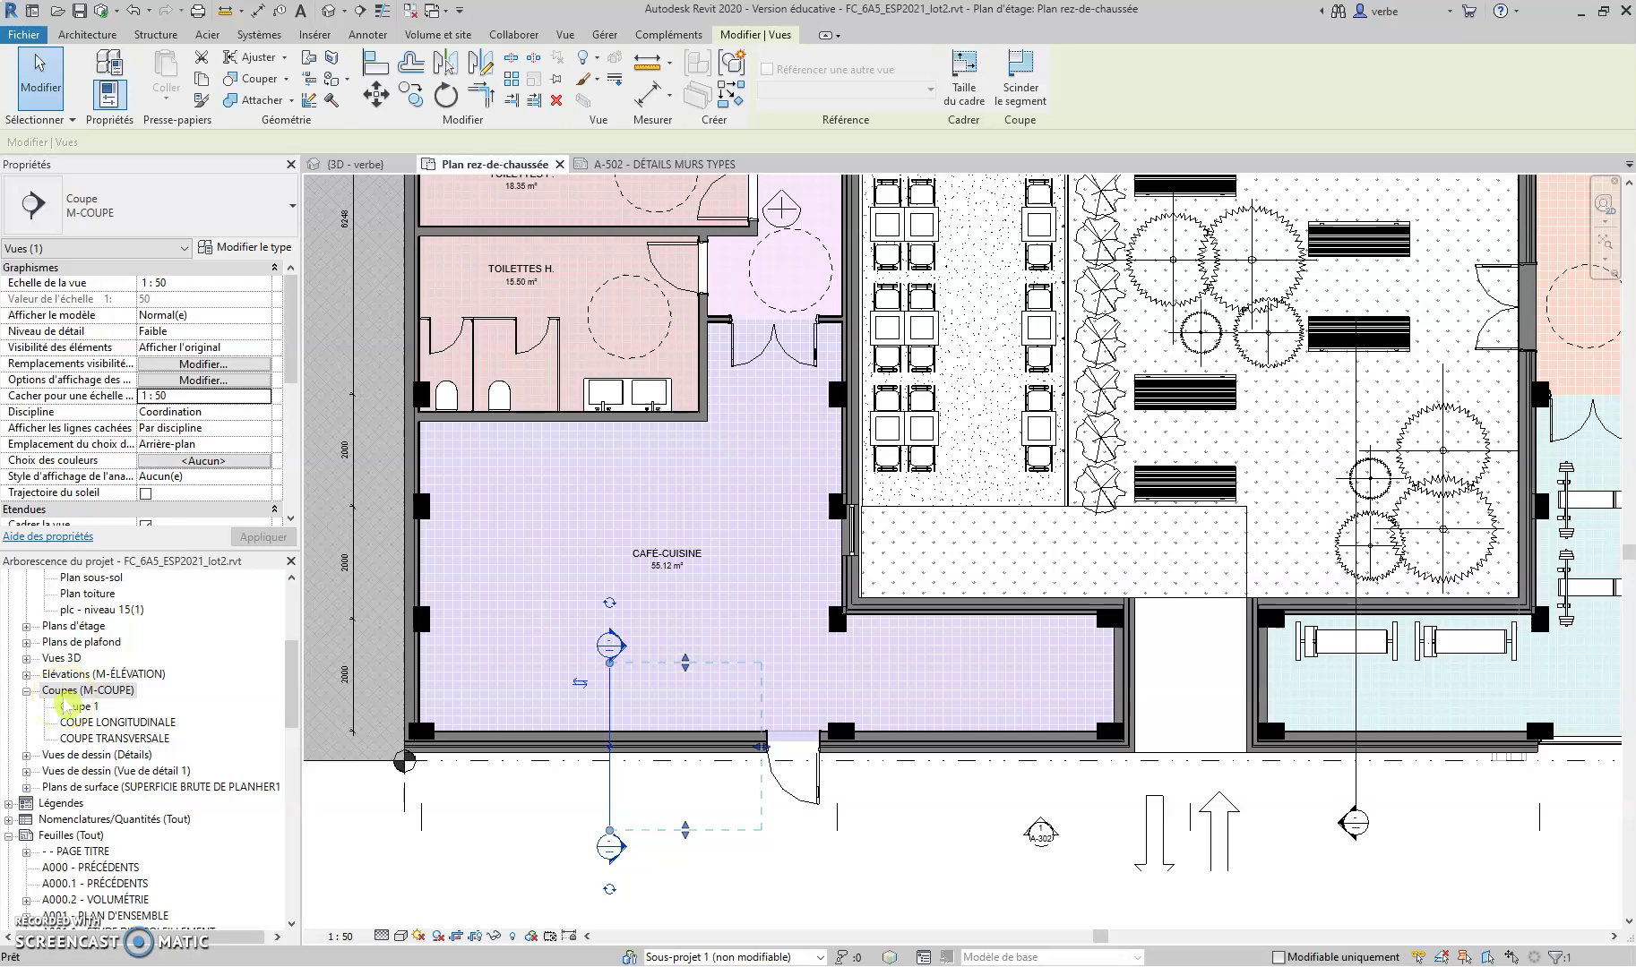
pyautogui.click(673, 896)
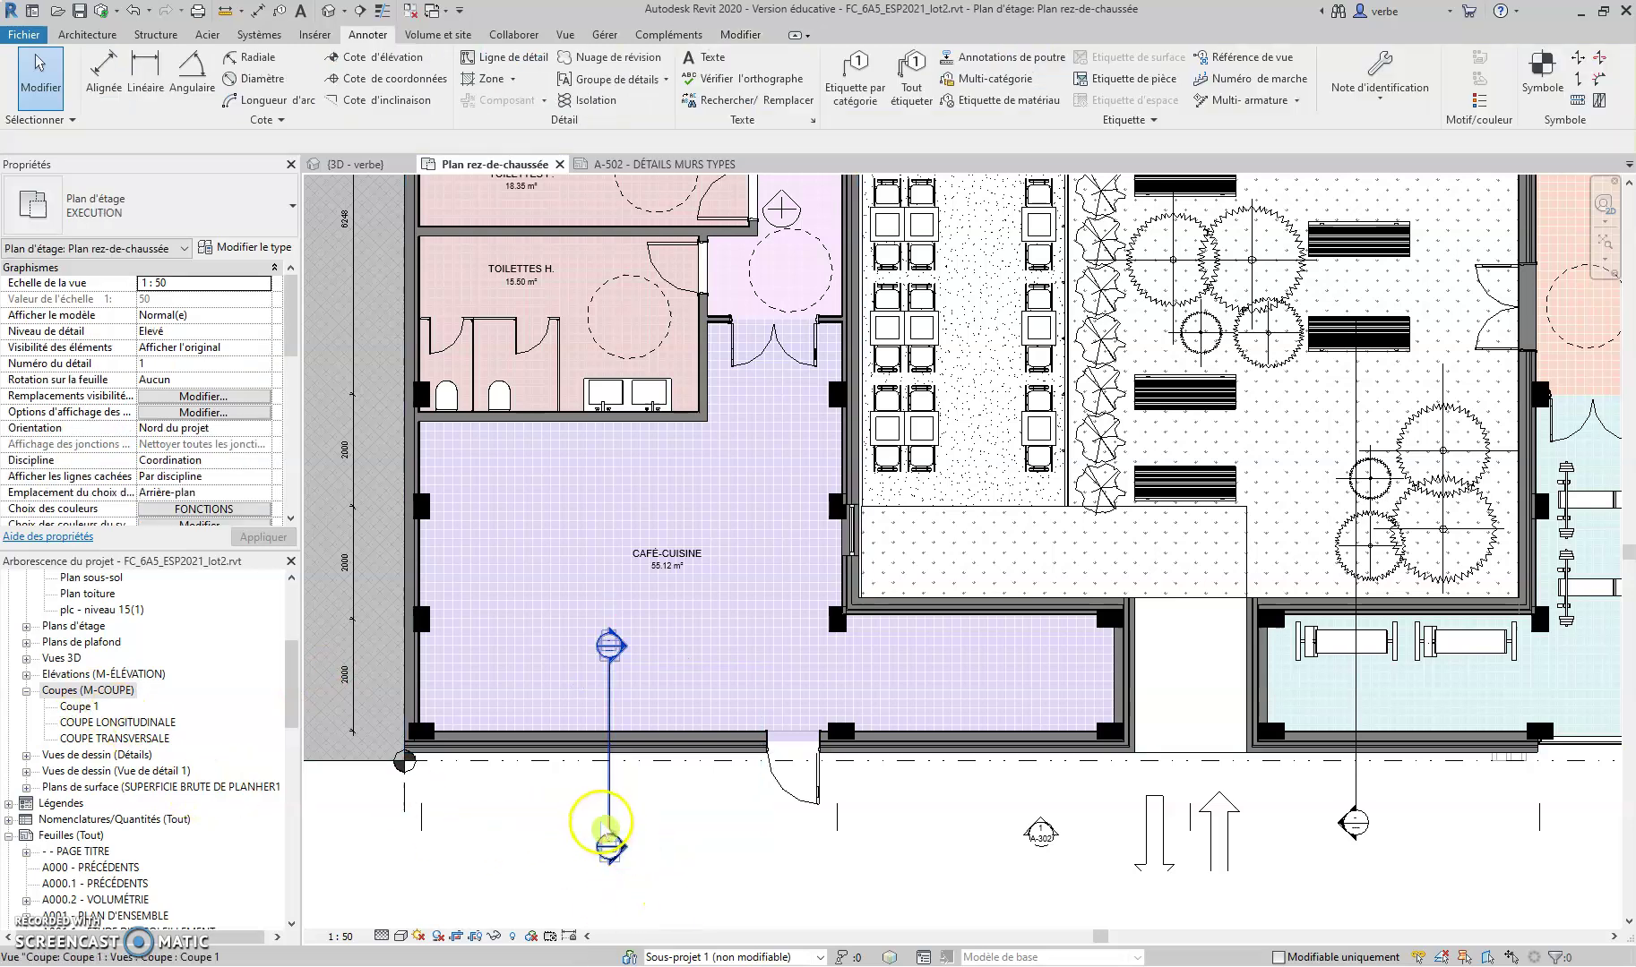
# Delete the standard section just drawn through the CAFÉ-CUISINE exterior wall, together with its view
pyautogui.click(605, 826)
pyautogui.press('Delete')
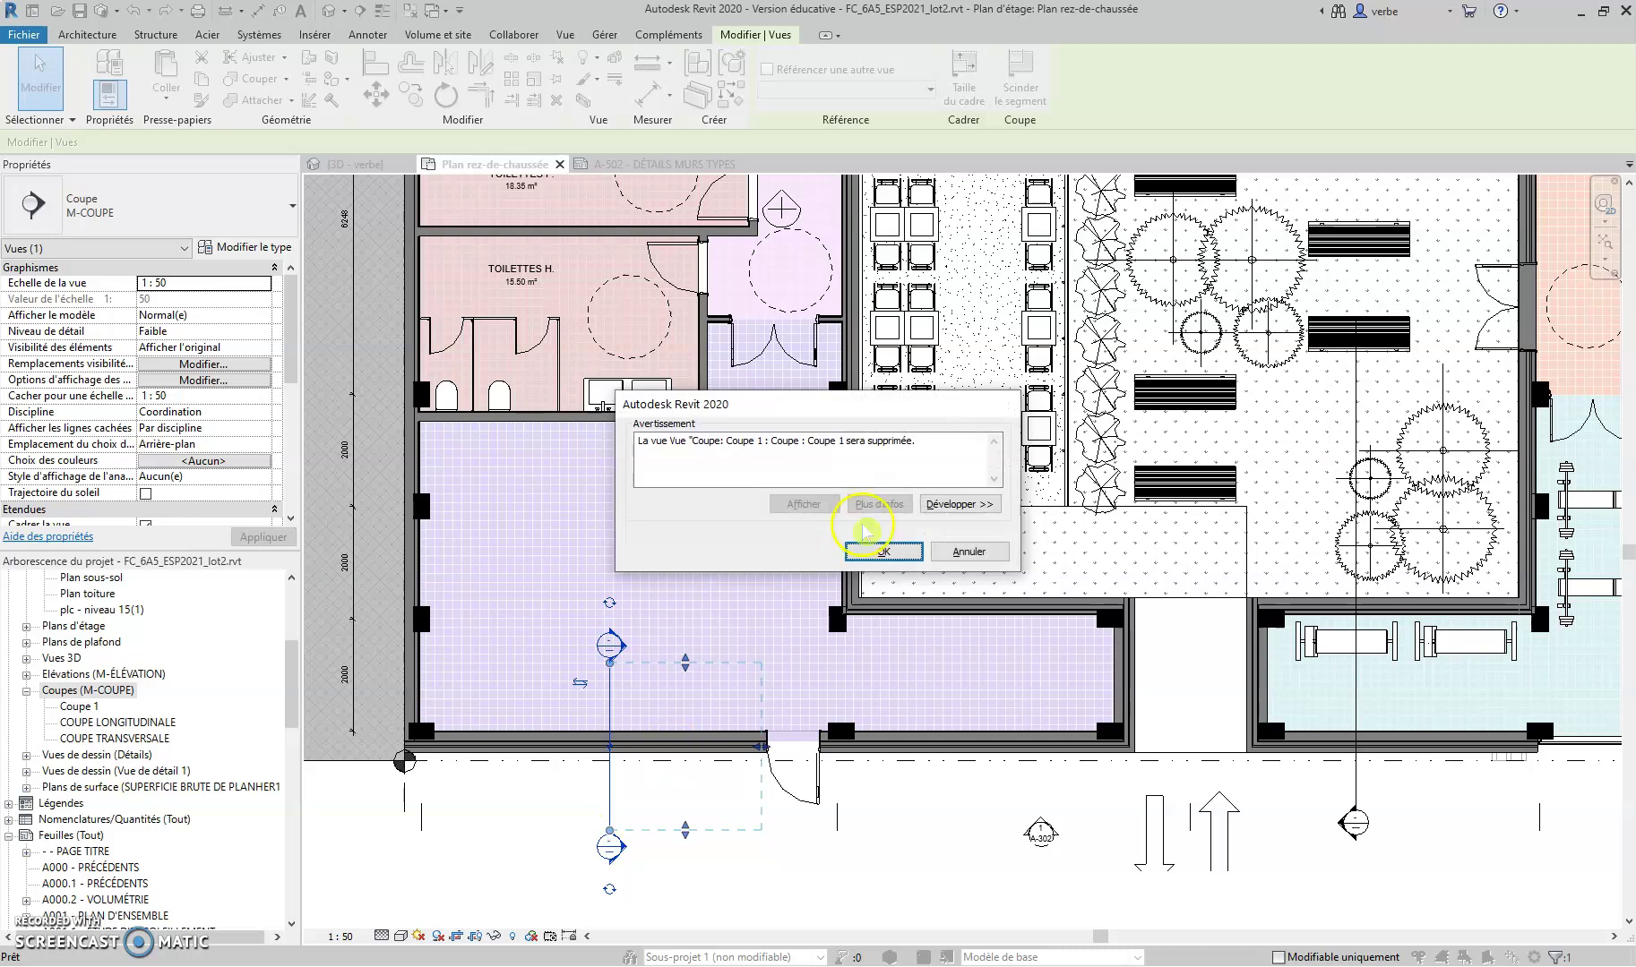
pyautogui.click(885, 550)
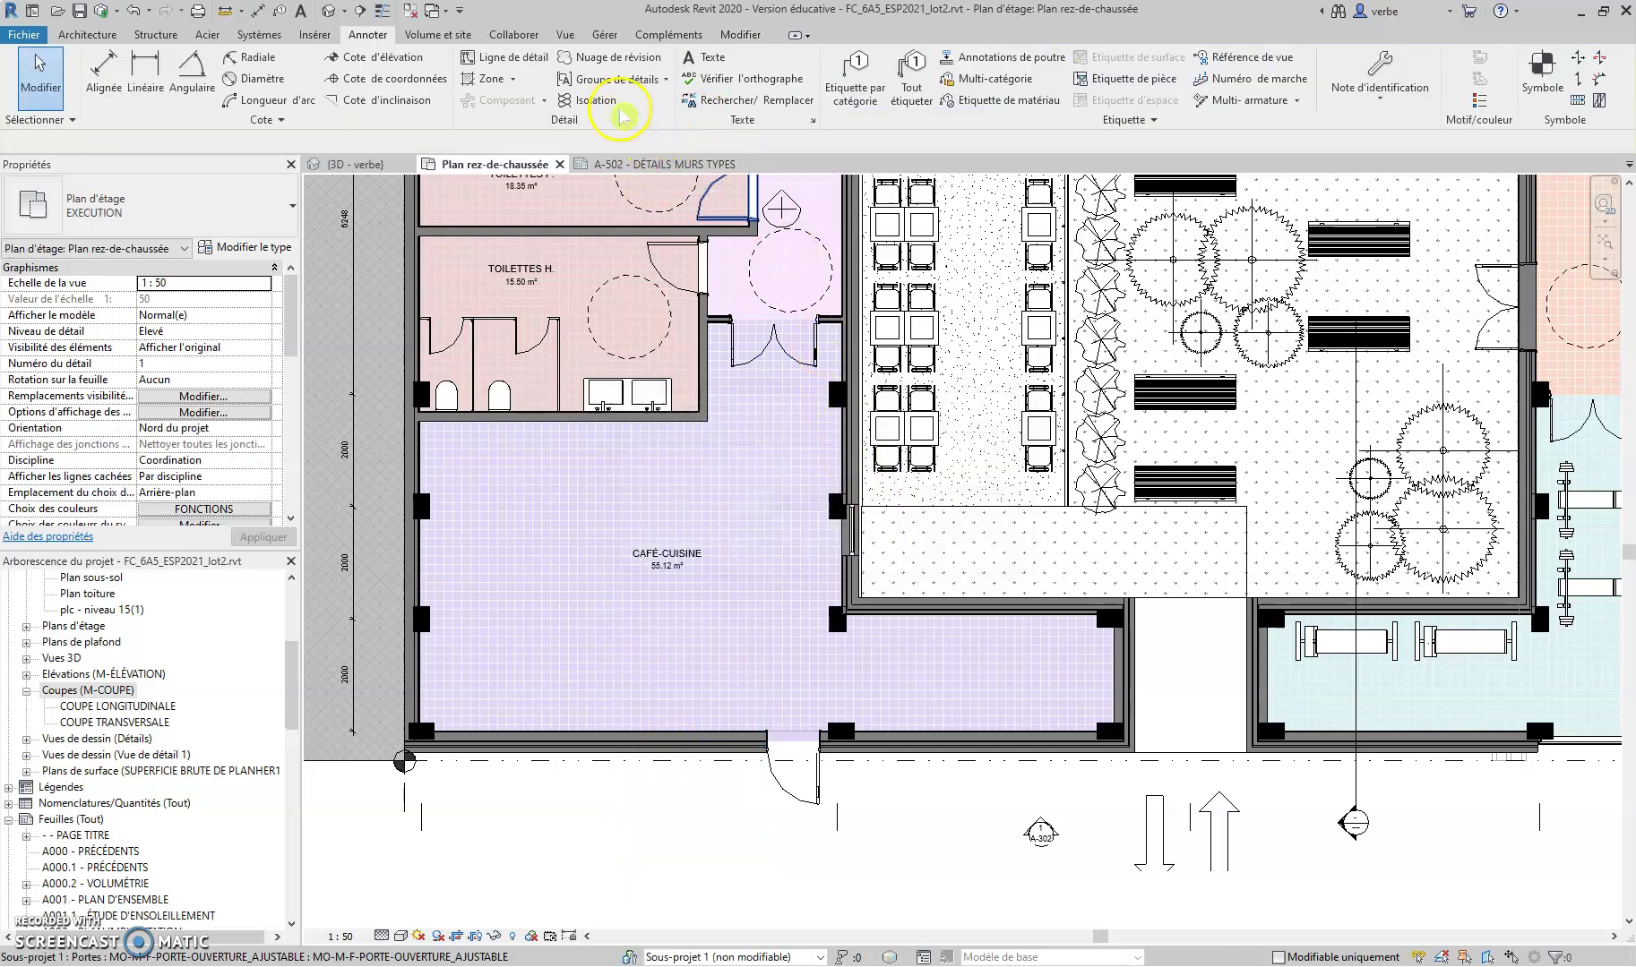
# Draw a vertical section across the CAFÉ-CUISINE exterior wall that references the drawing view DÉTAIL - PAR. BRIQUE - SEMELLLE (3/A-502)
pyautogui.click(360, 11)
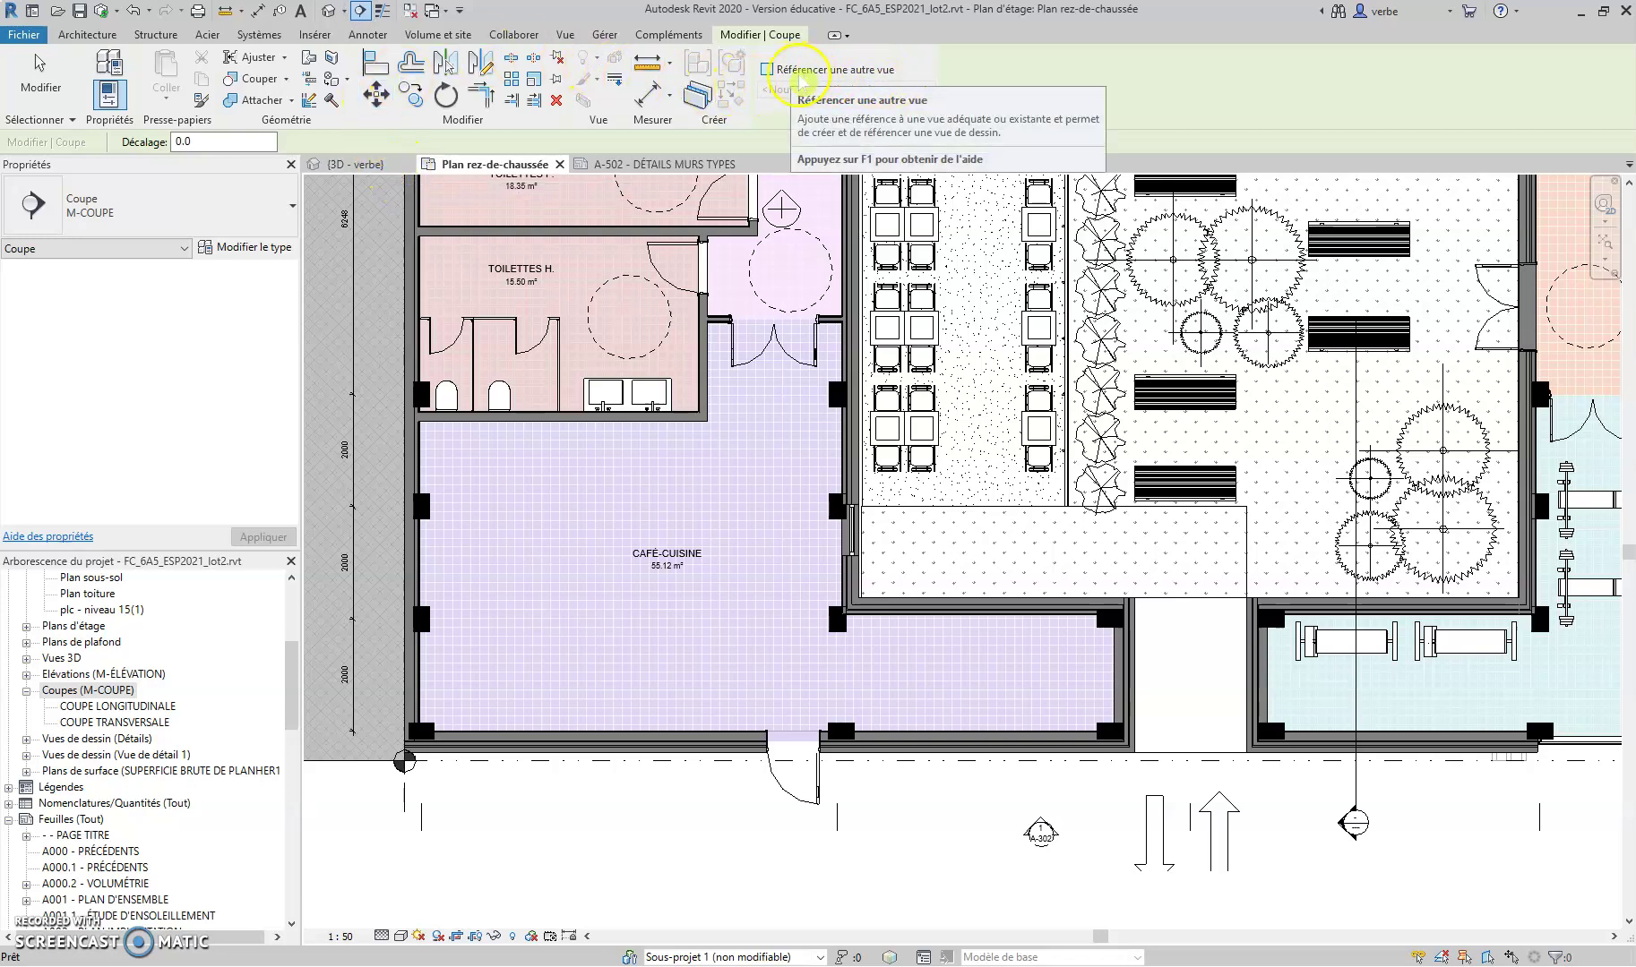
pyautogui.click(767, 70)
pyautogui.click(880, 90)
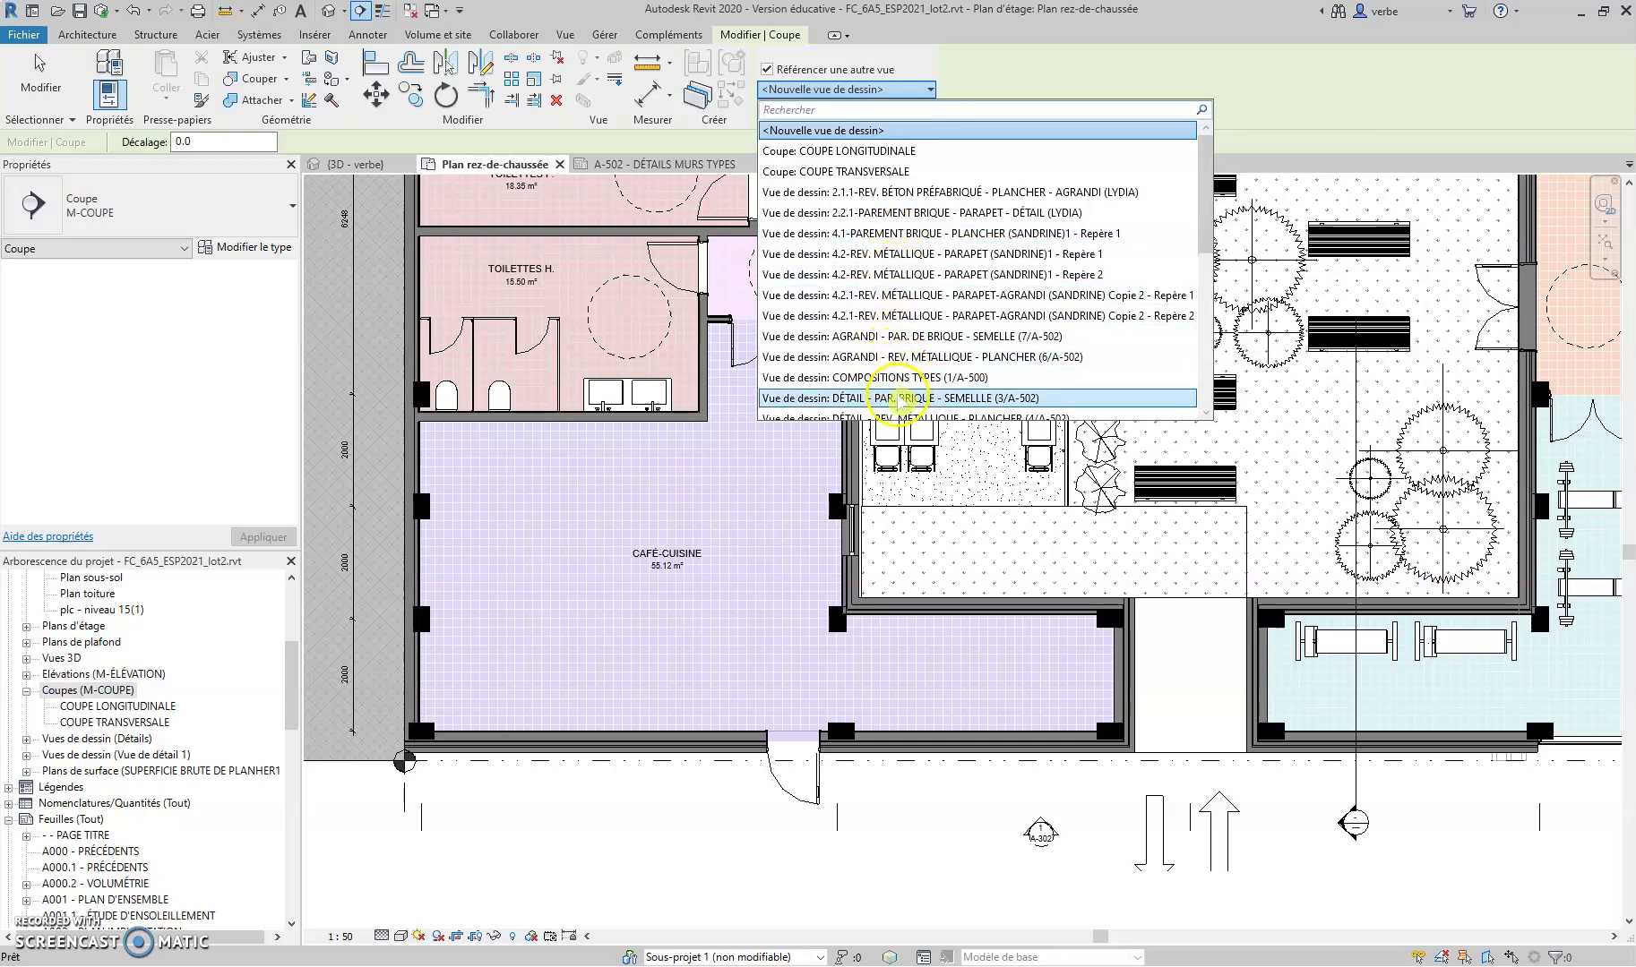
pyautogui.click(905, 398)
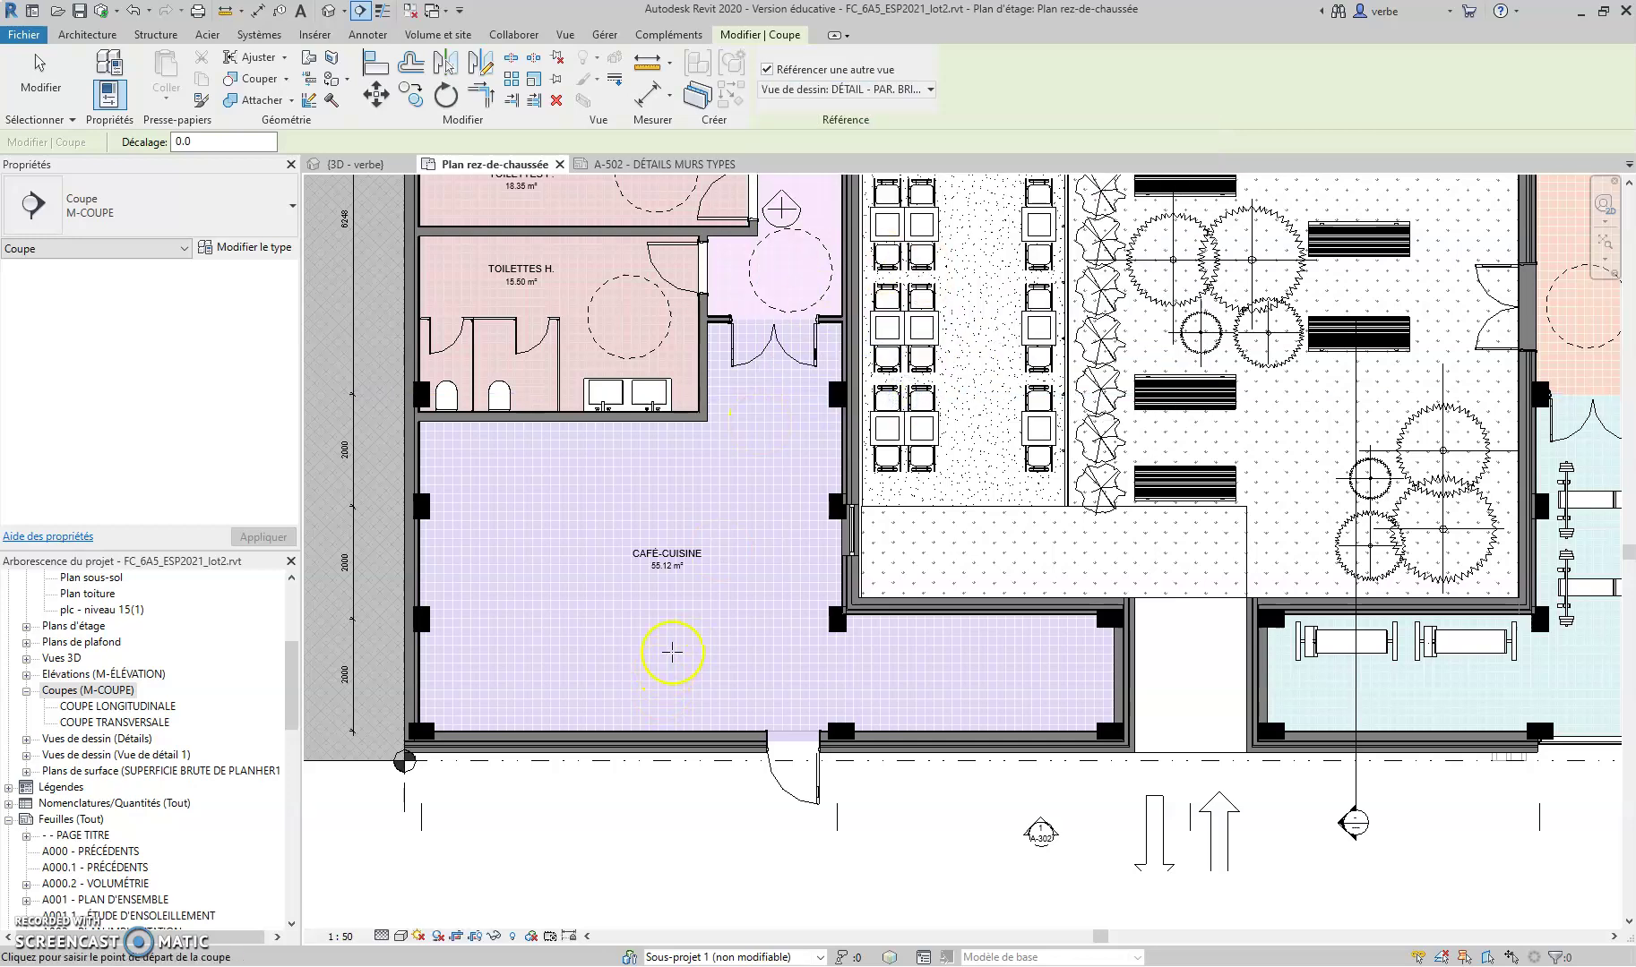
pyautogui.click(565, 691)
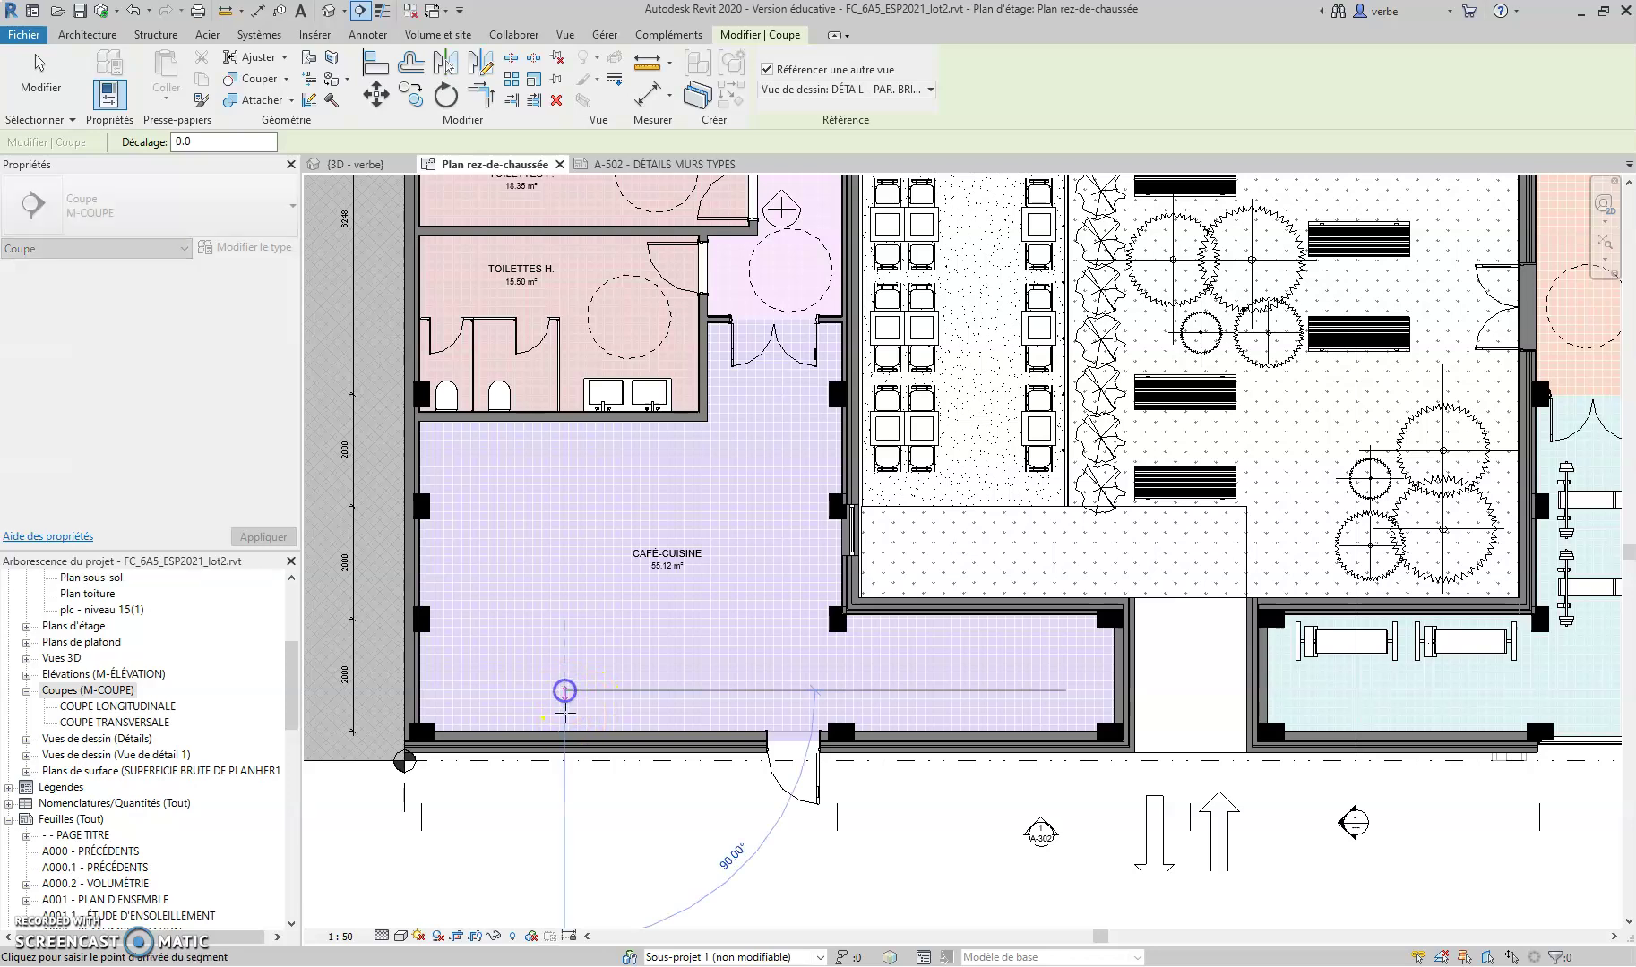
pyautogui.click(565, 811)
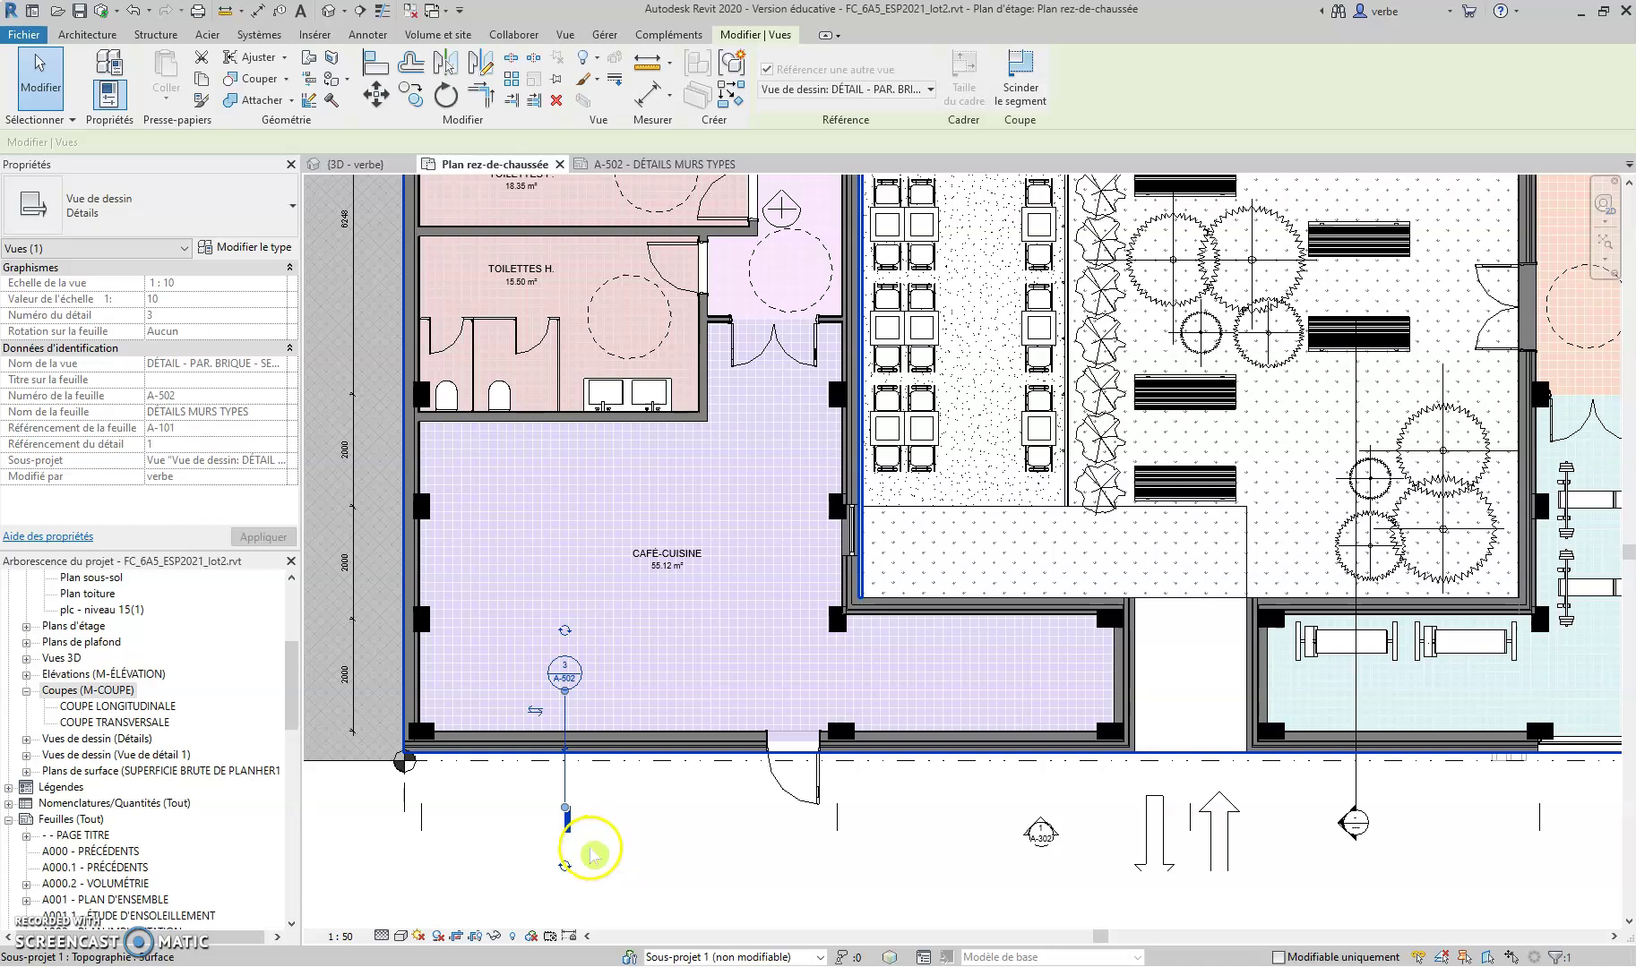
# Flip the referenced section's viewing direction and move its bubble from the interior end to the exterior end
pyautogui.scroll(2, 591, 856)
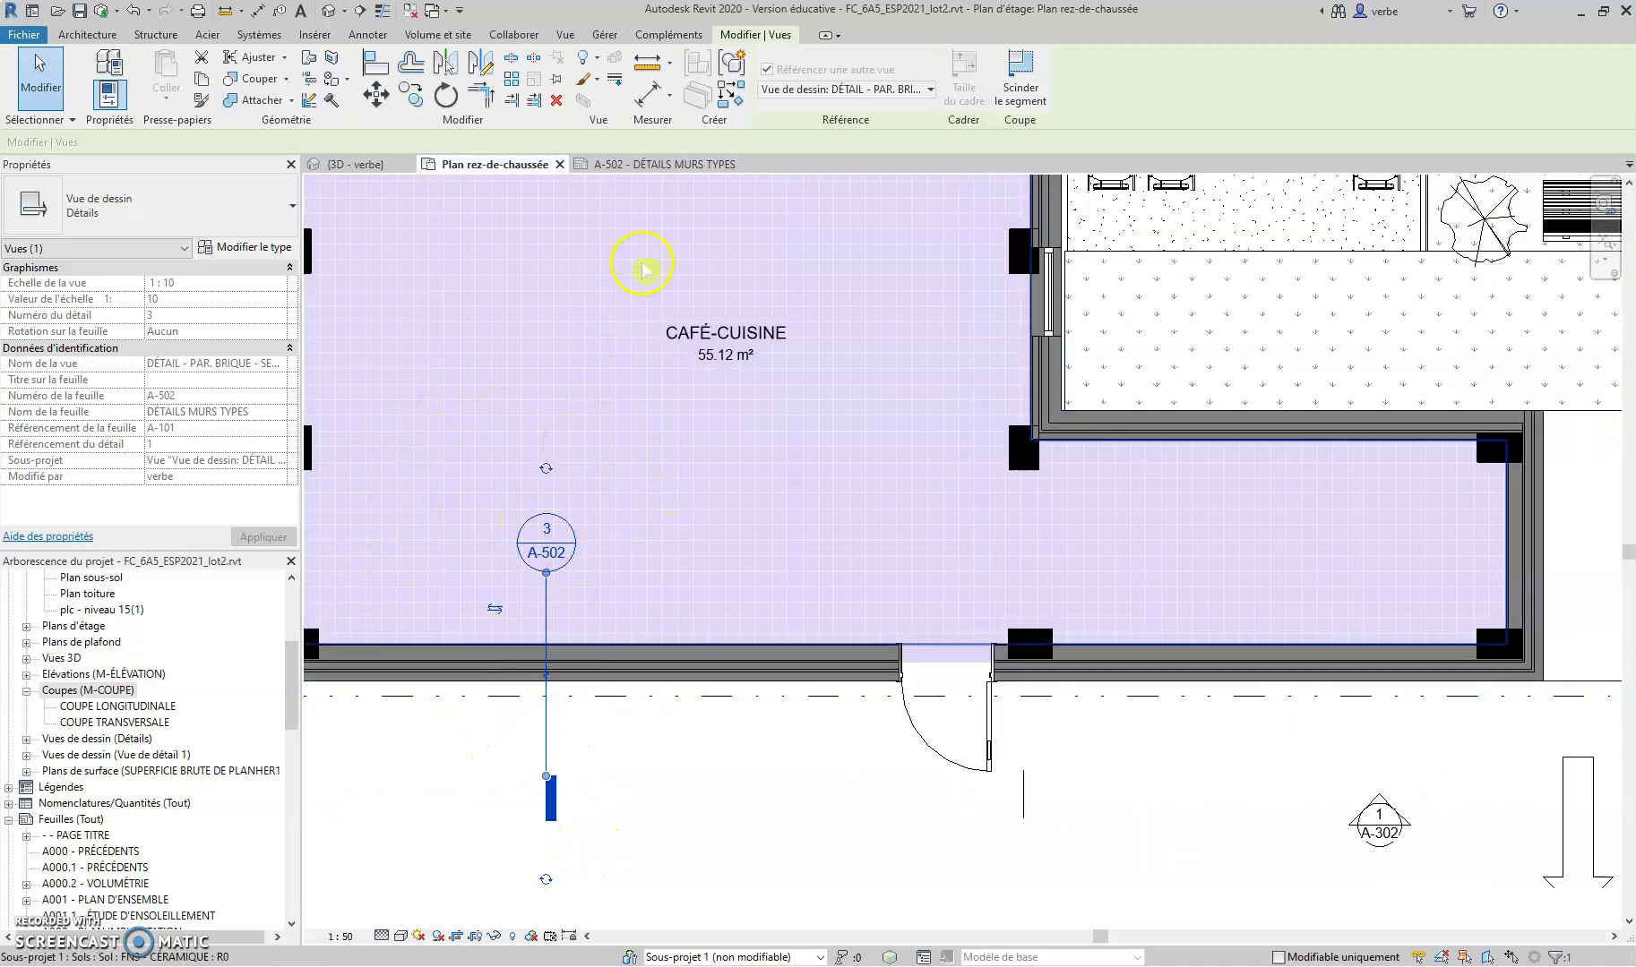
pyautogui.click(631, 165)
pyautogui.click(509, 165)
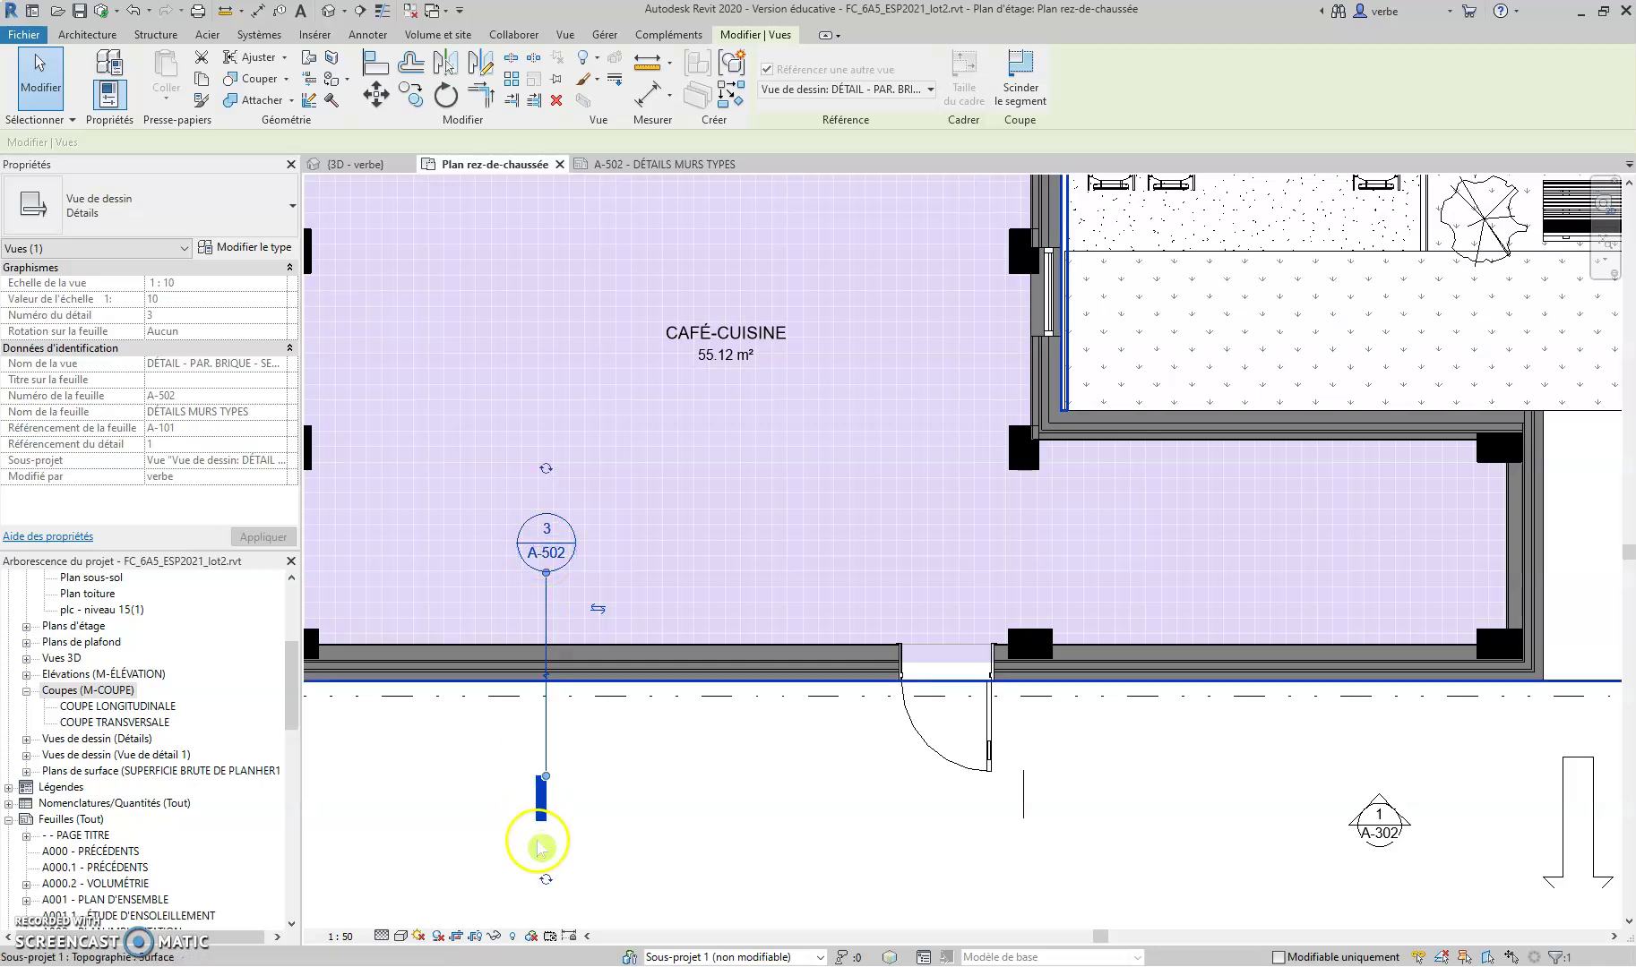
pyautogui.click(546, 475)
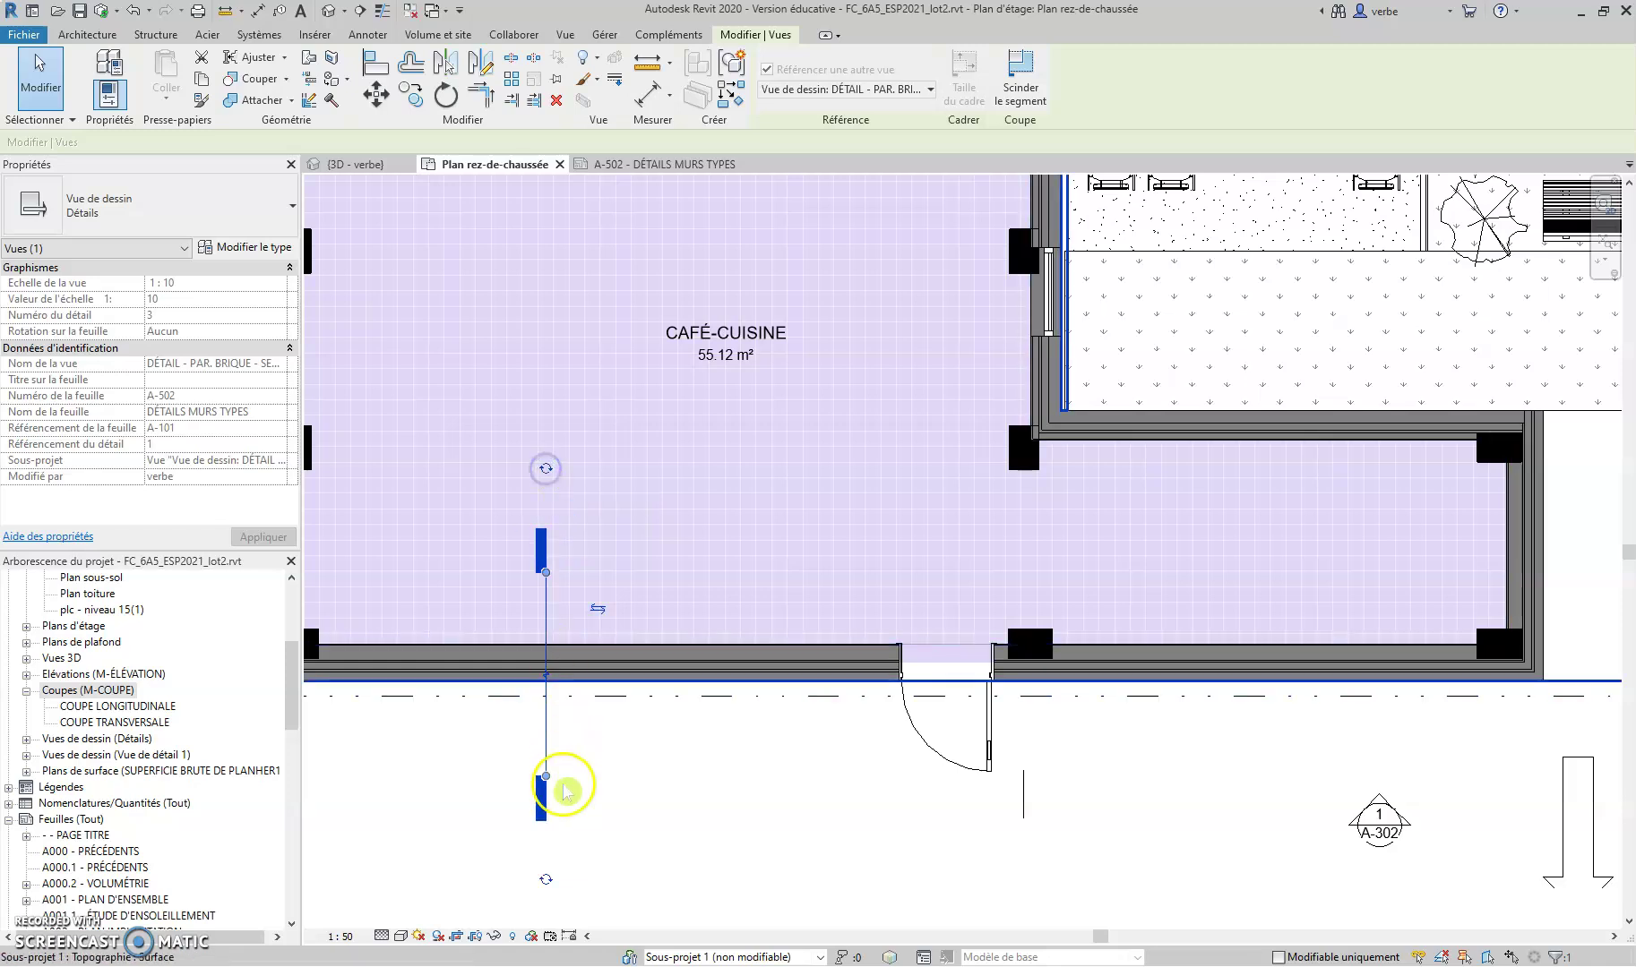
pyautogui.click(545, 882)
pyautogui.click(544, 878)
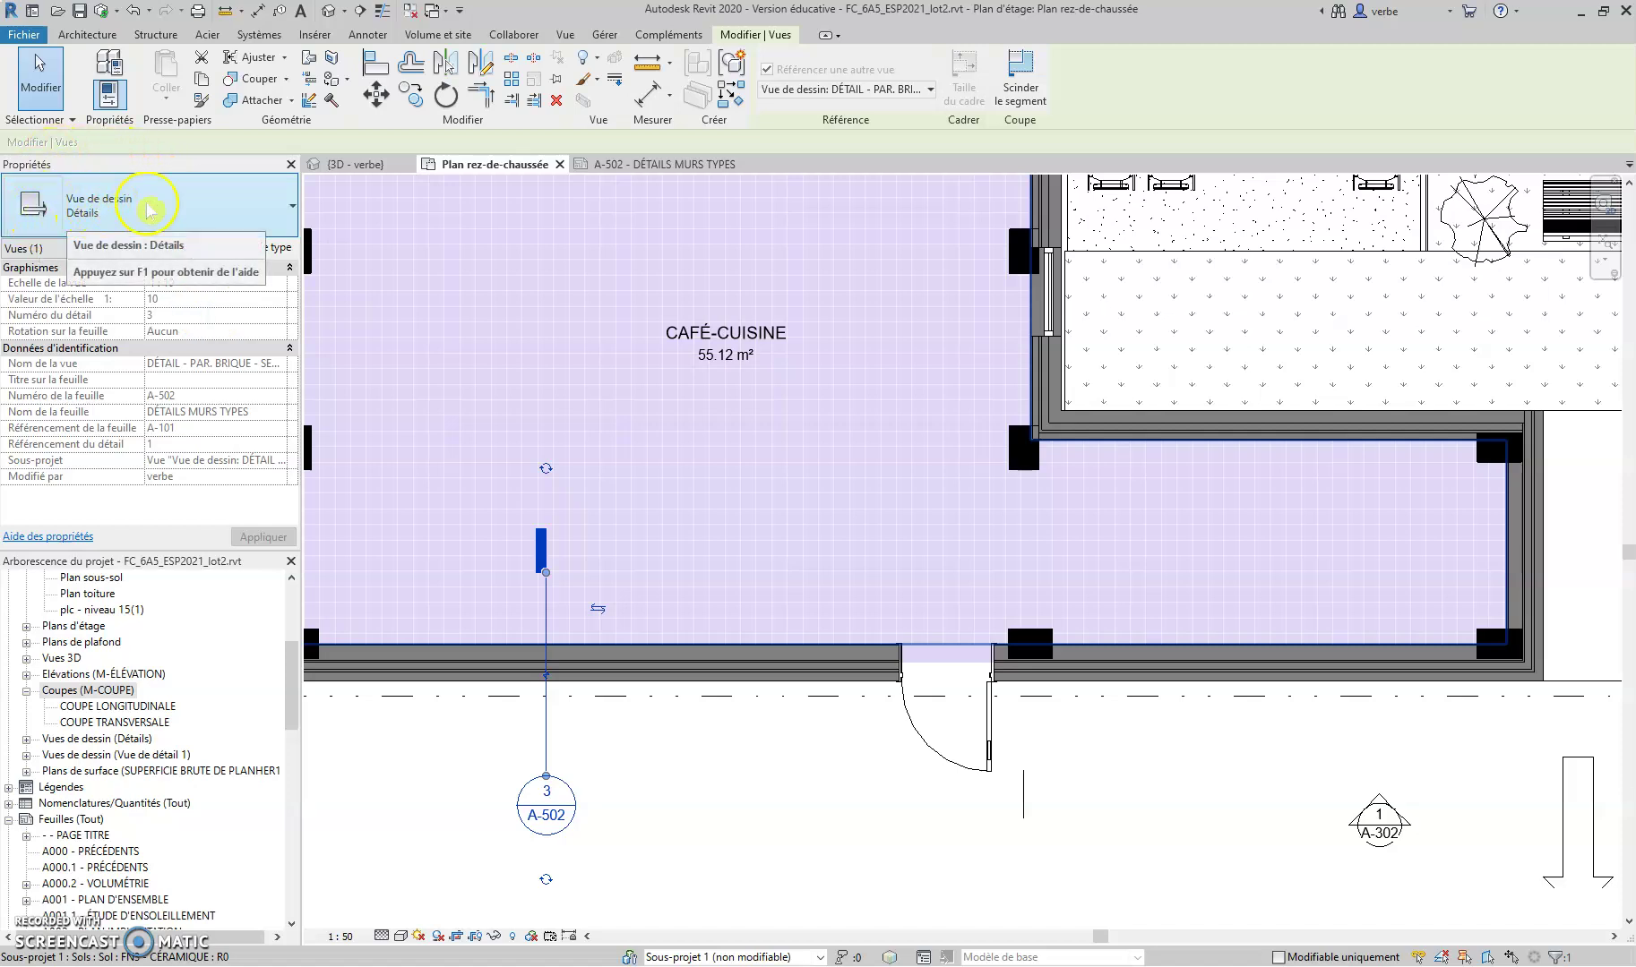
# Duplicate the referenced section's drawing view type Détails as a new type named "Détails coupe"
pyautogui.click(267, 206)
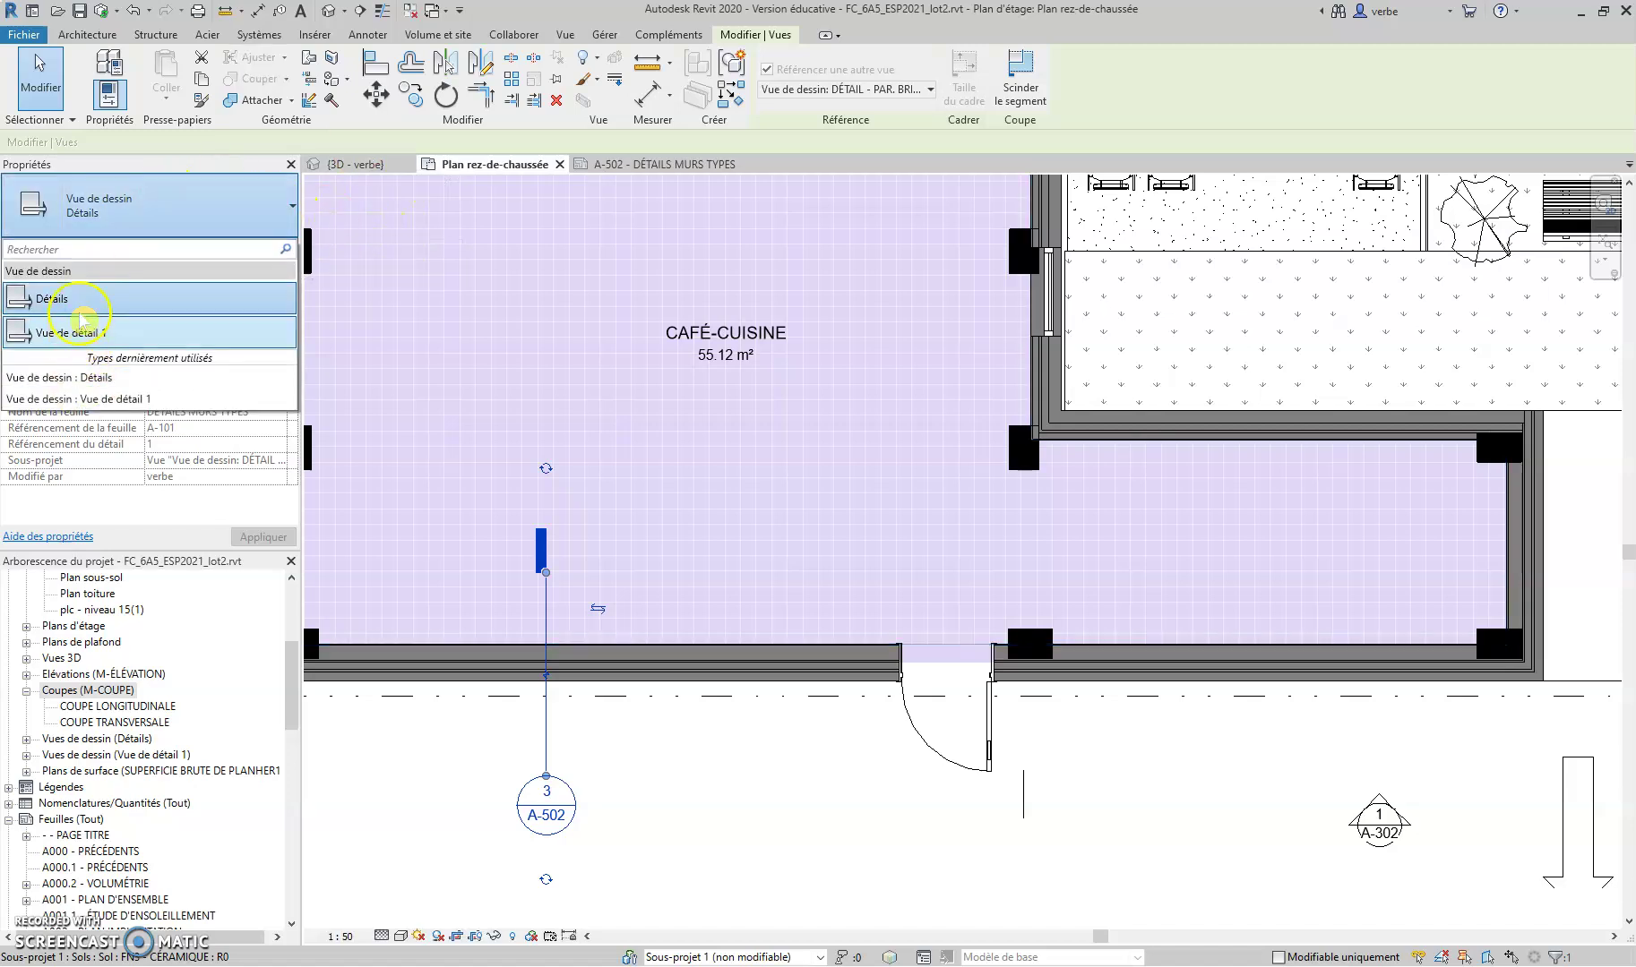
pyautogui.click(205, 218)
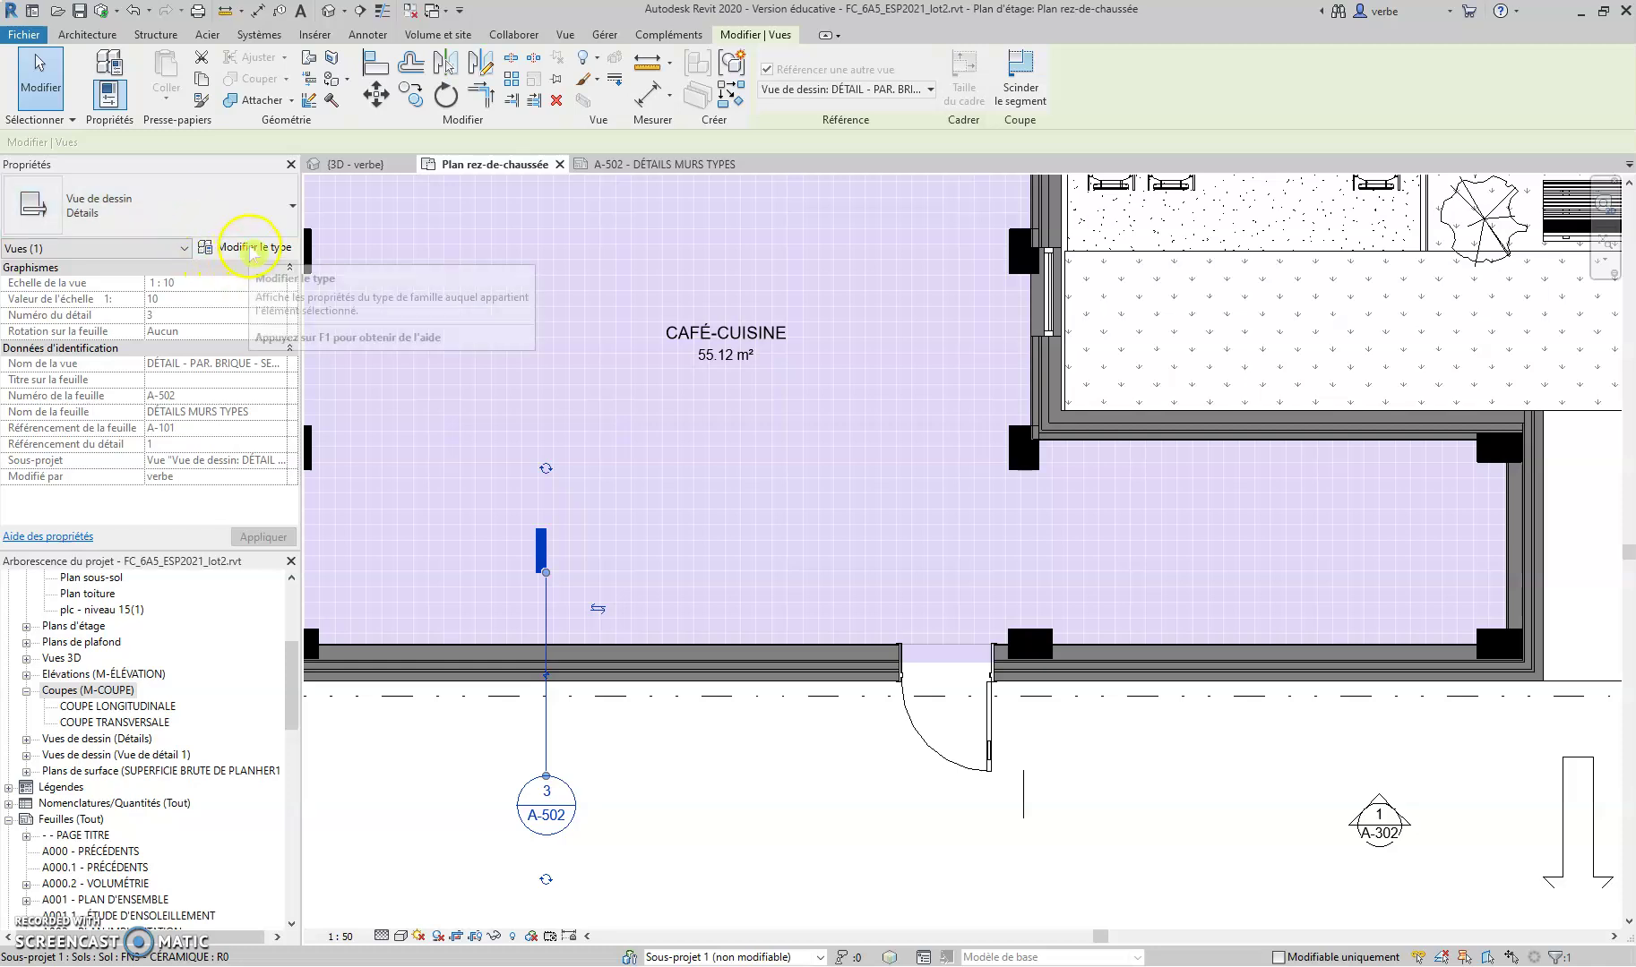
pyautogui.click(244, 247)
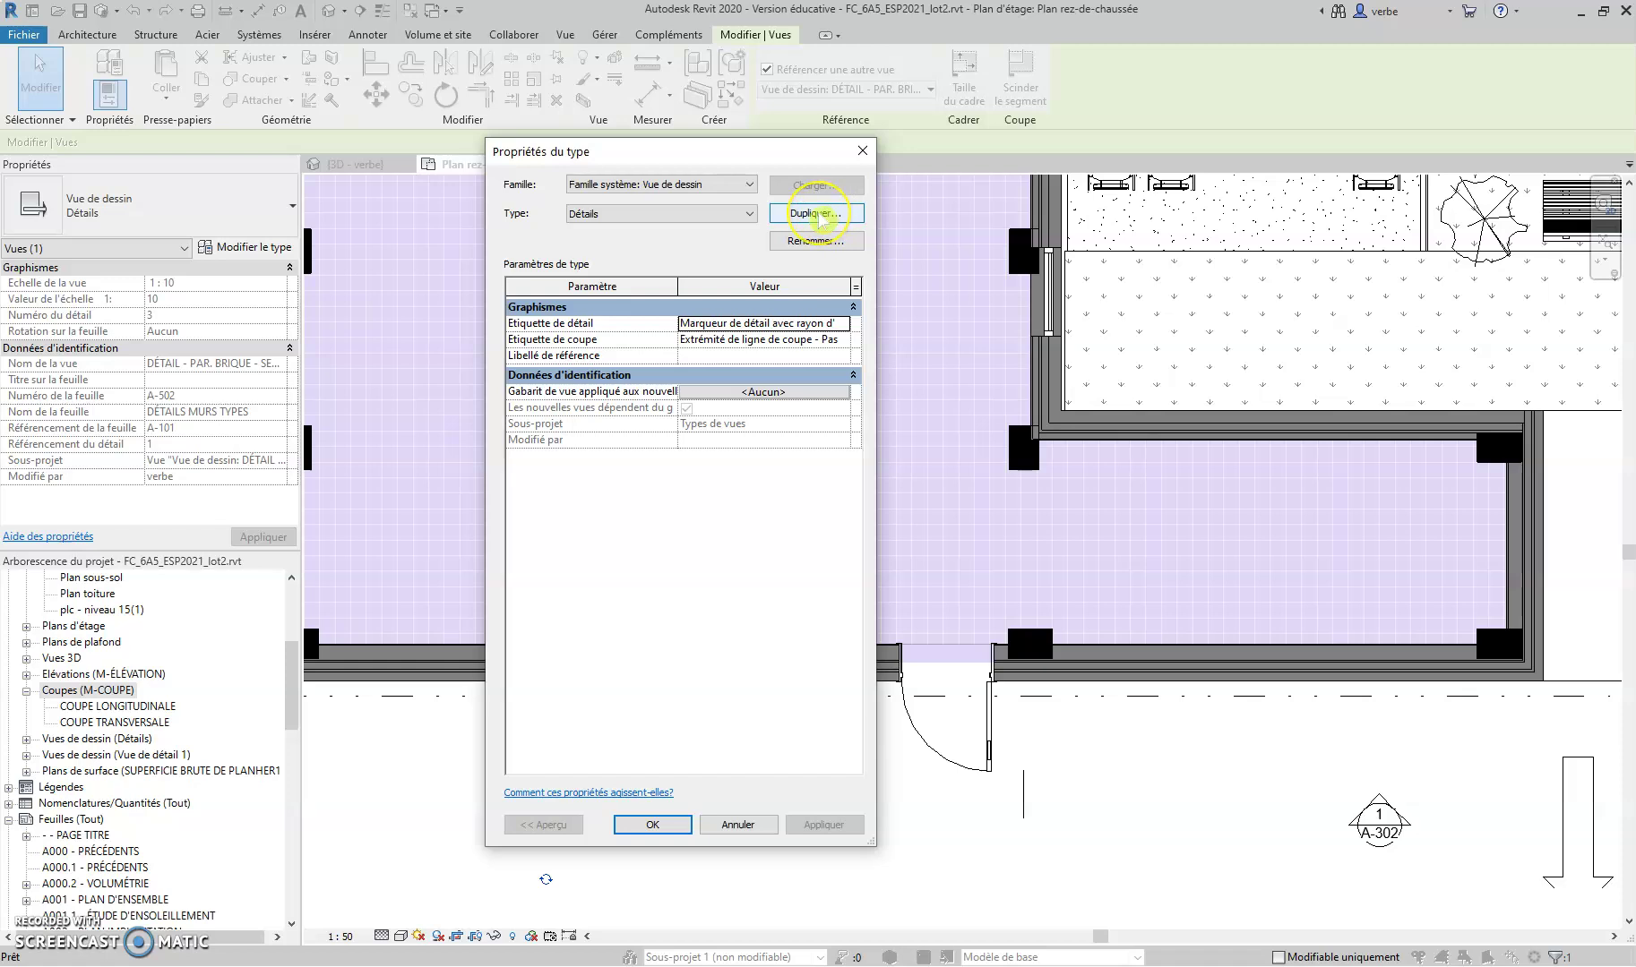
pyautogui.click(821, 219)
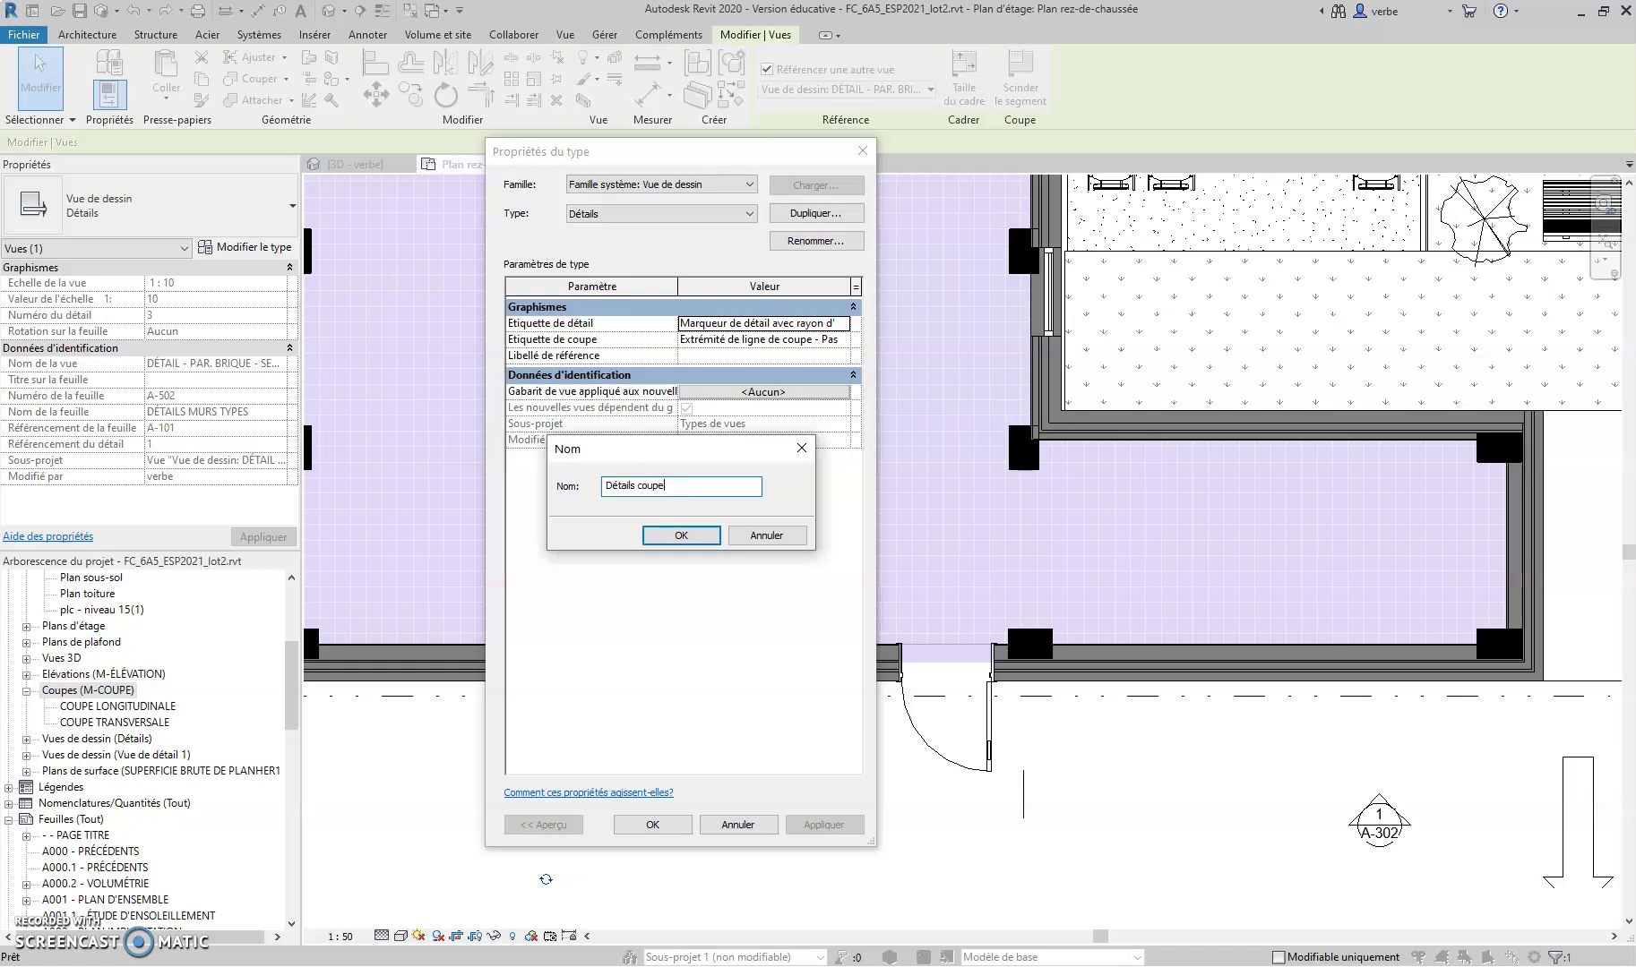
pyautogui.click(679, 534)
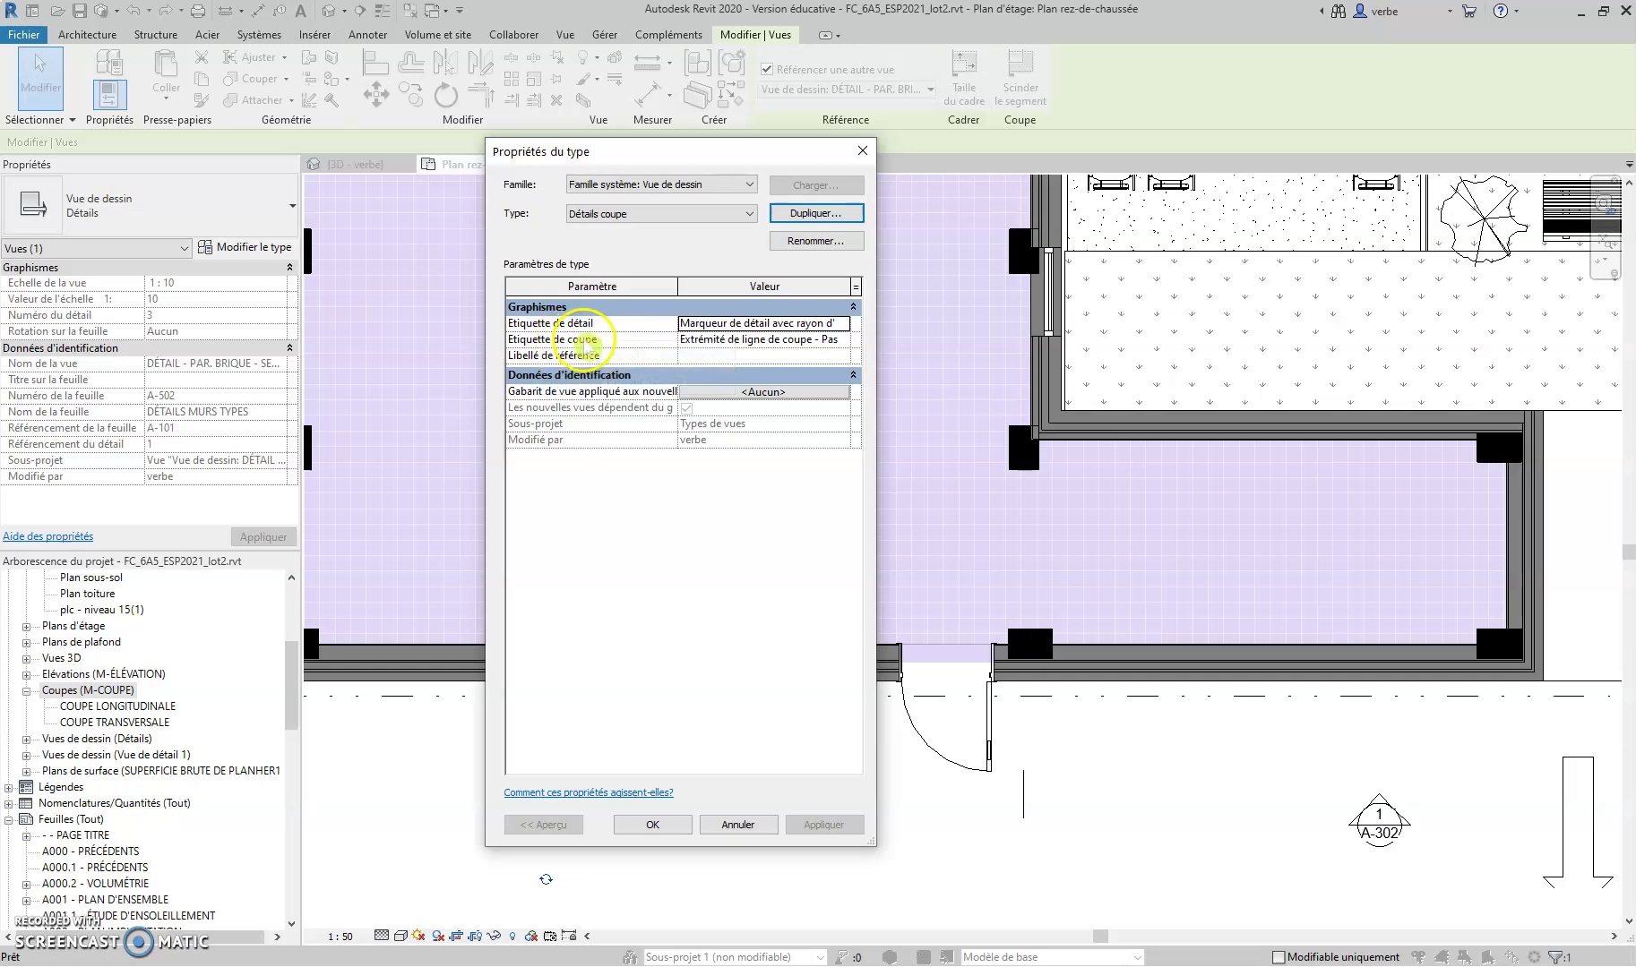
# Set the line mark of the Détails coupe type's section tag to MO-M-F-BULLE-COUPE : M-BULLE-COUPE and apply it
pyautogui.click(811, 340)
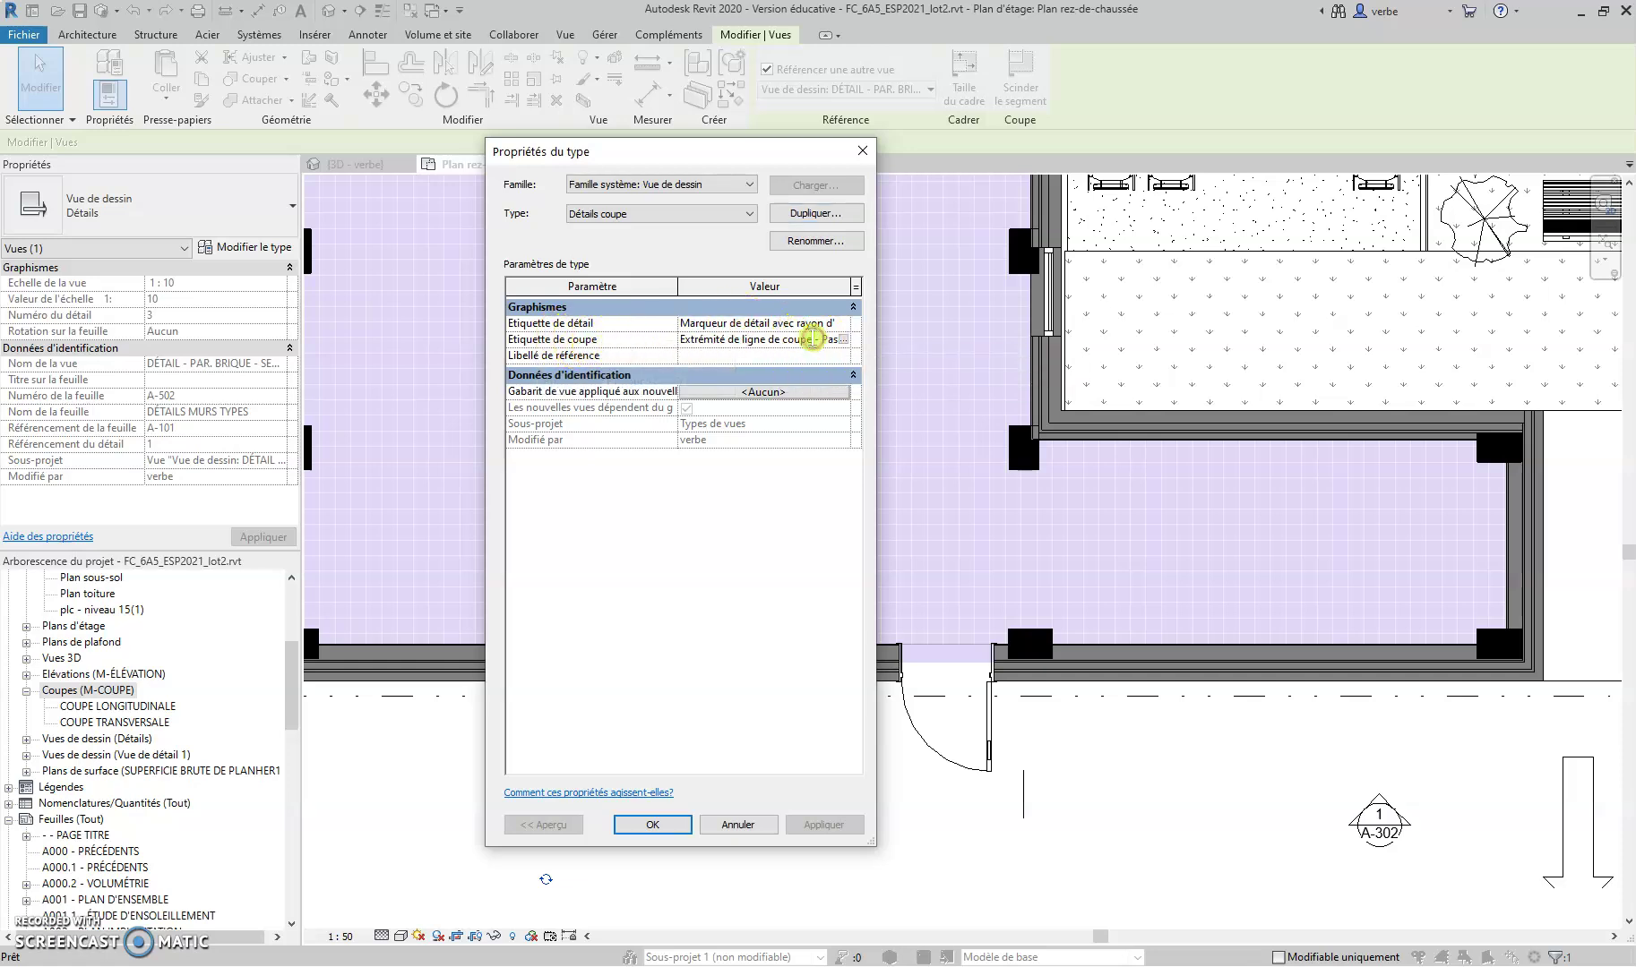
pyautogui.click(844, 342)
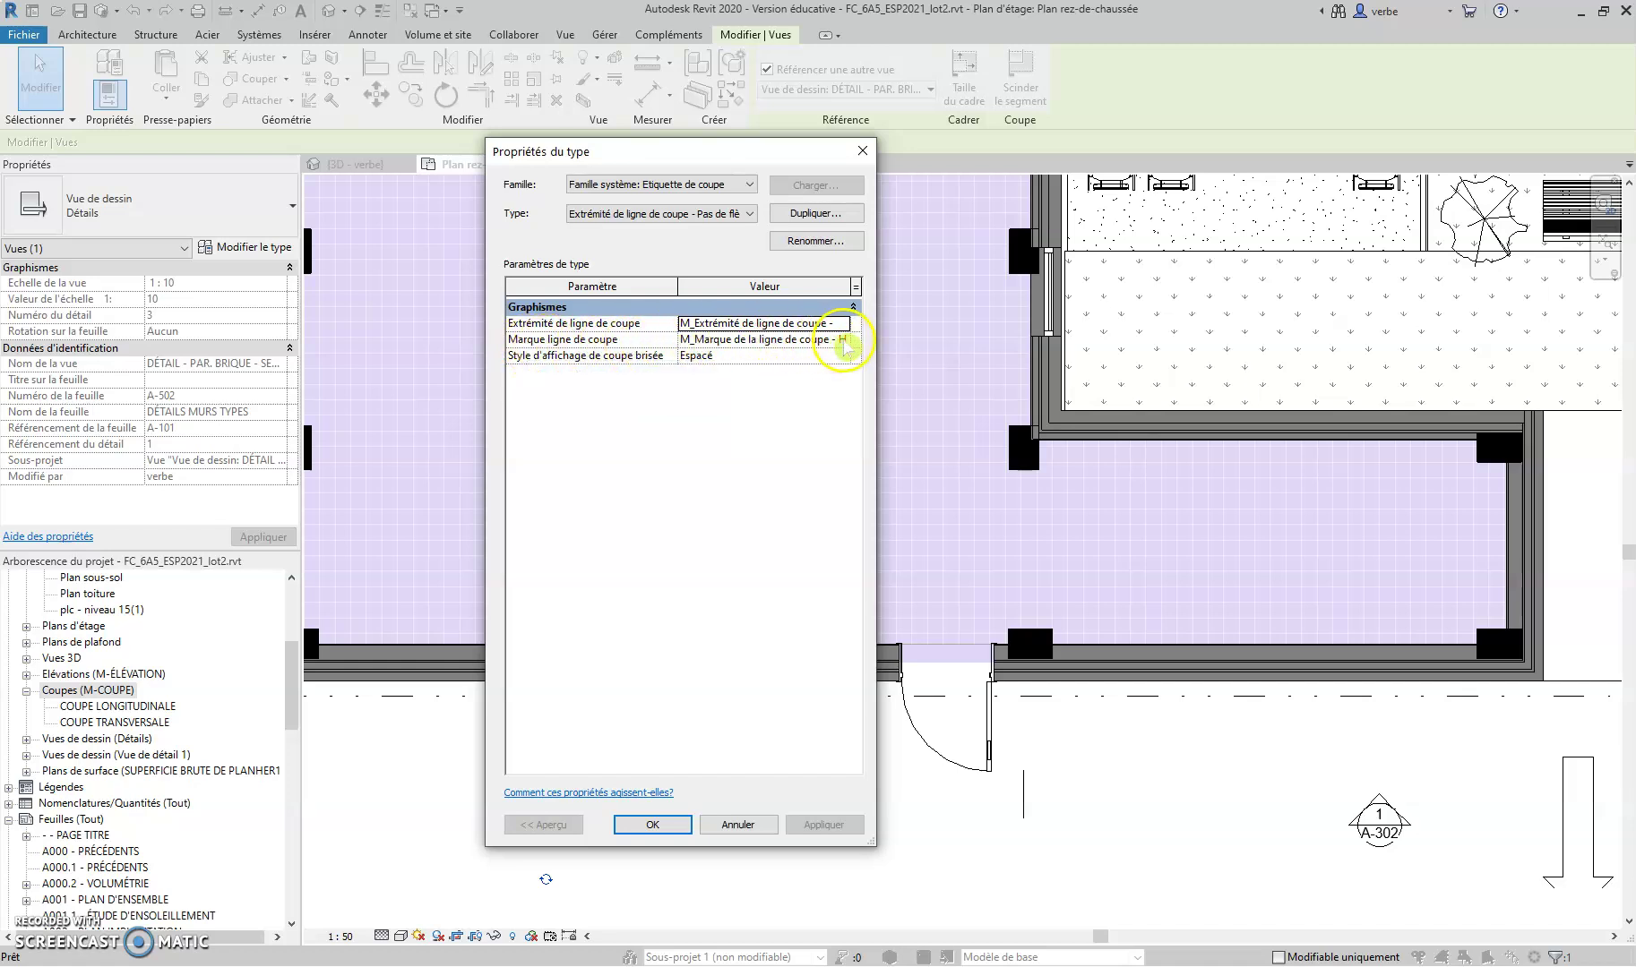
pyautogui.click(838, 339)
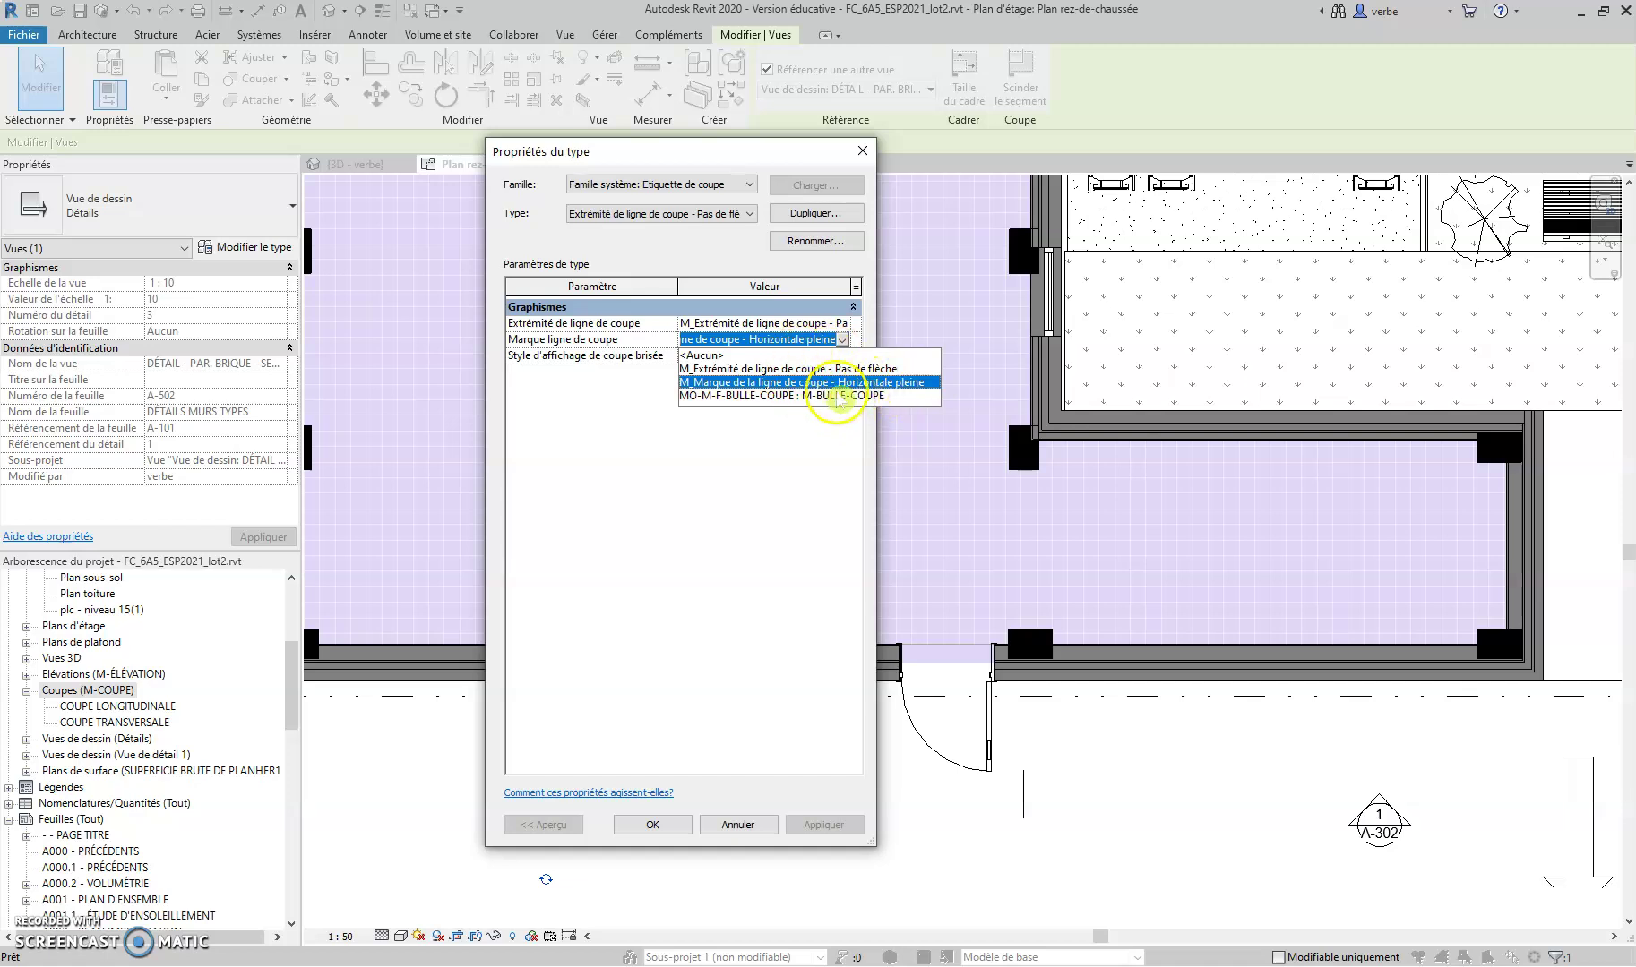
pyautogui.click(840, 397)
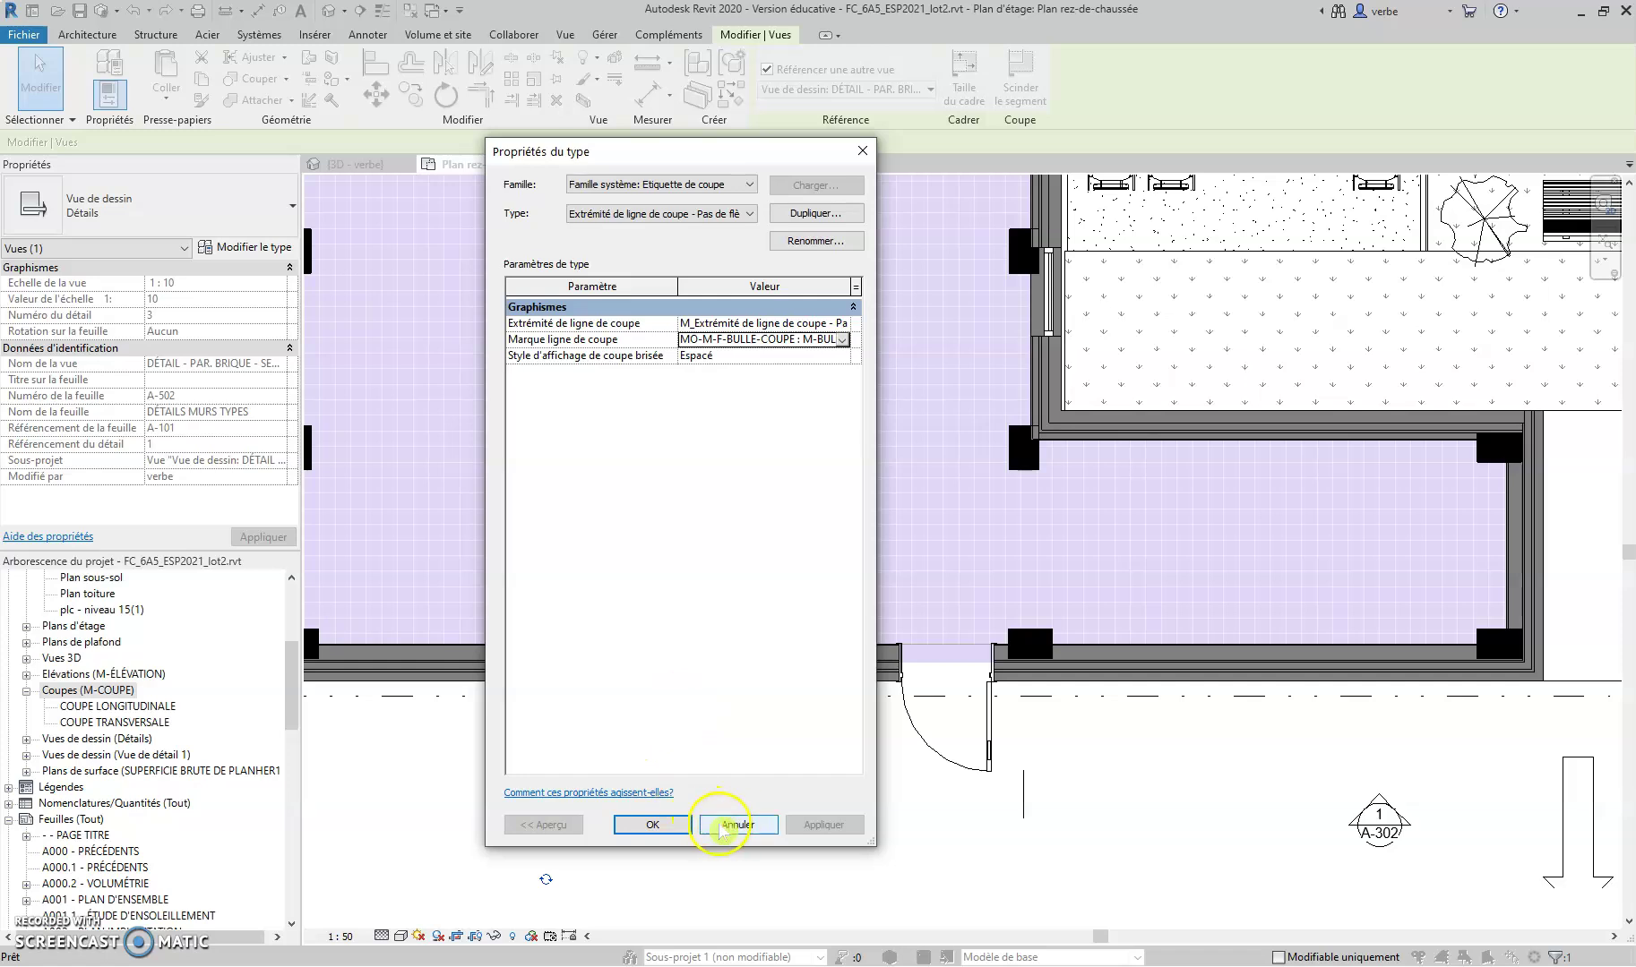
pyautogui.click(667, 825)
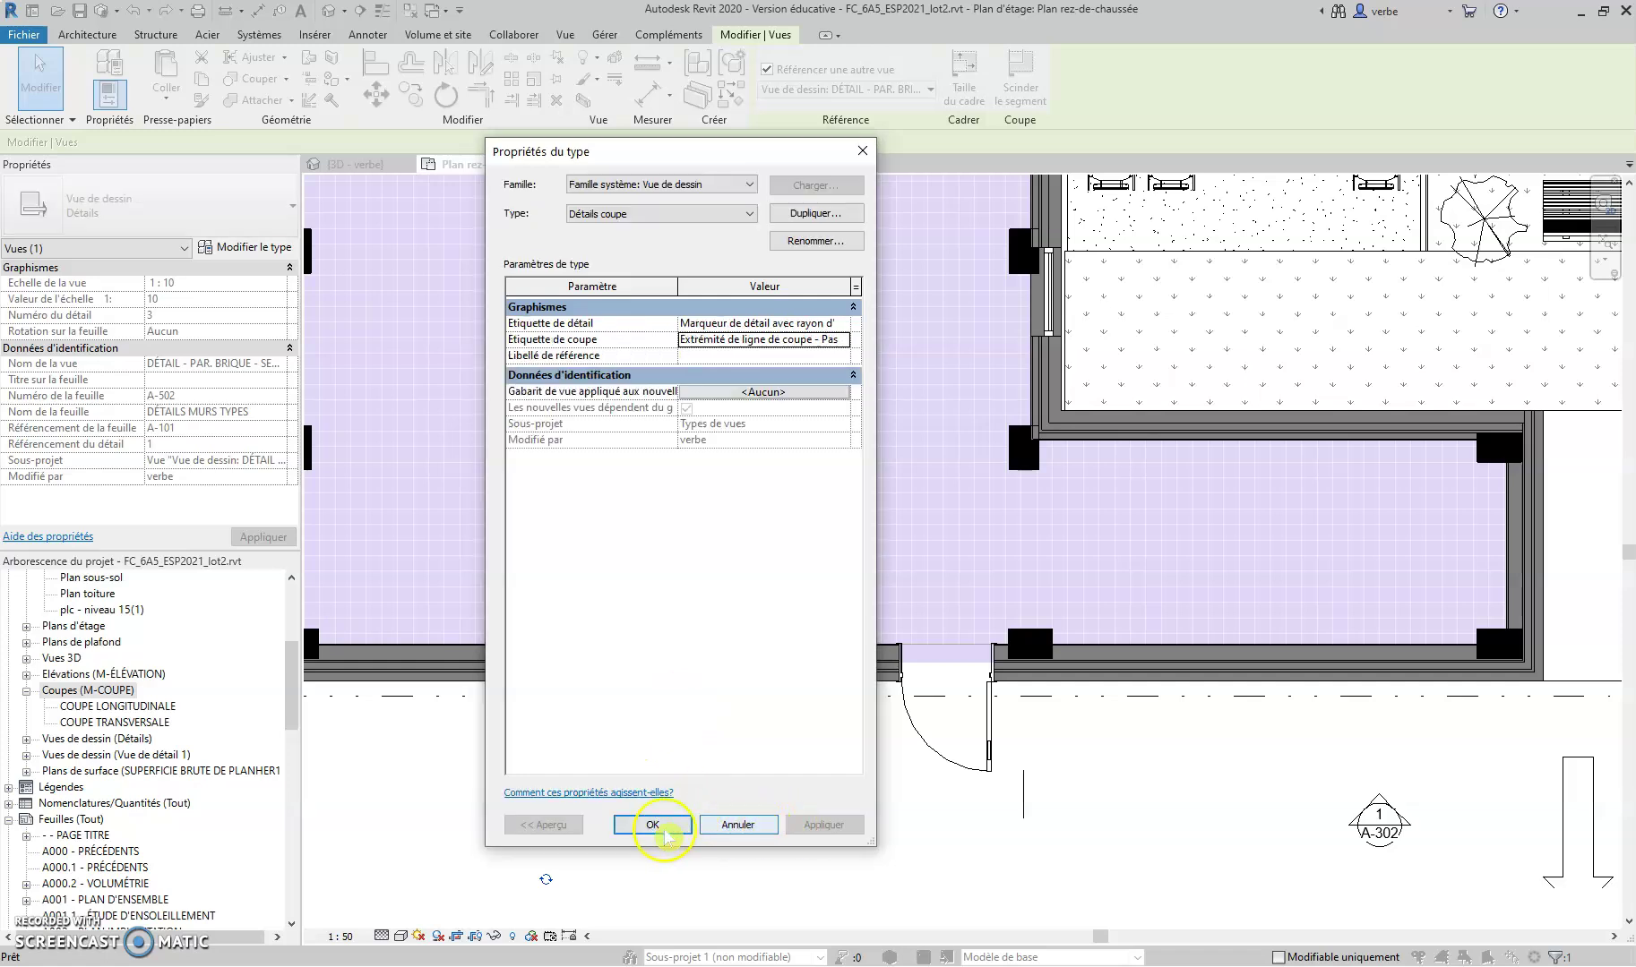
pyautogui.click(663, 829)
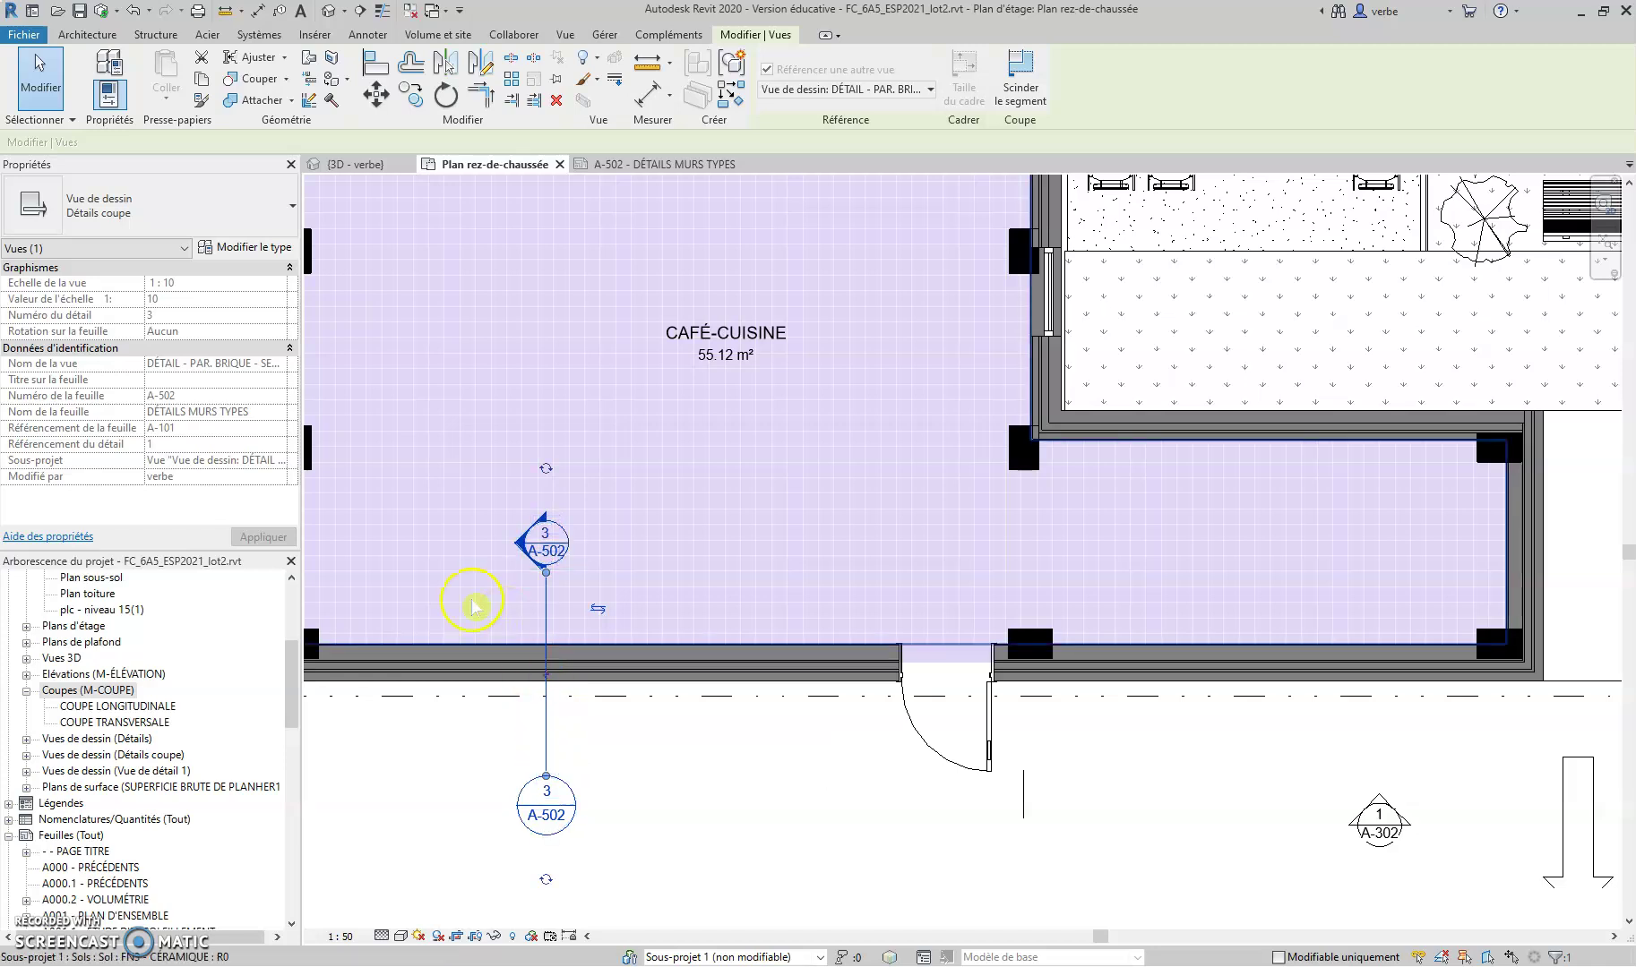
# Set the section tag's line mark to M_Marque de la ligne de coupe - Horizontale pleine and its line end to MO-M-F-BULLE-COUPE : M-BULLE-COUPE
pyautogui.click(271, 248)
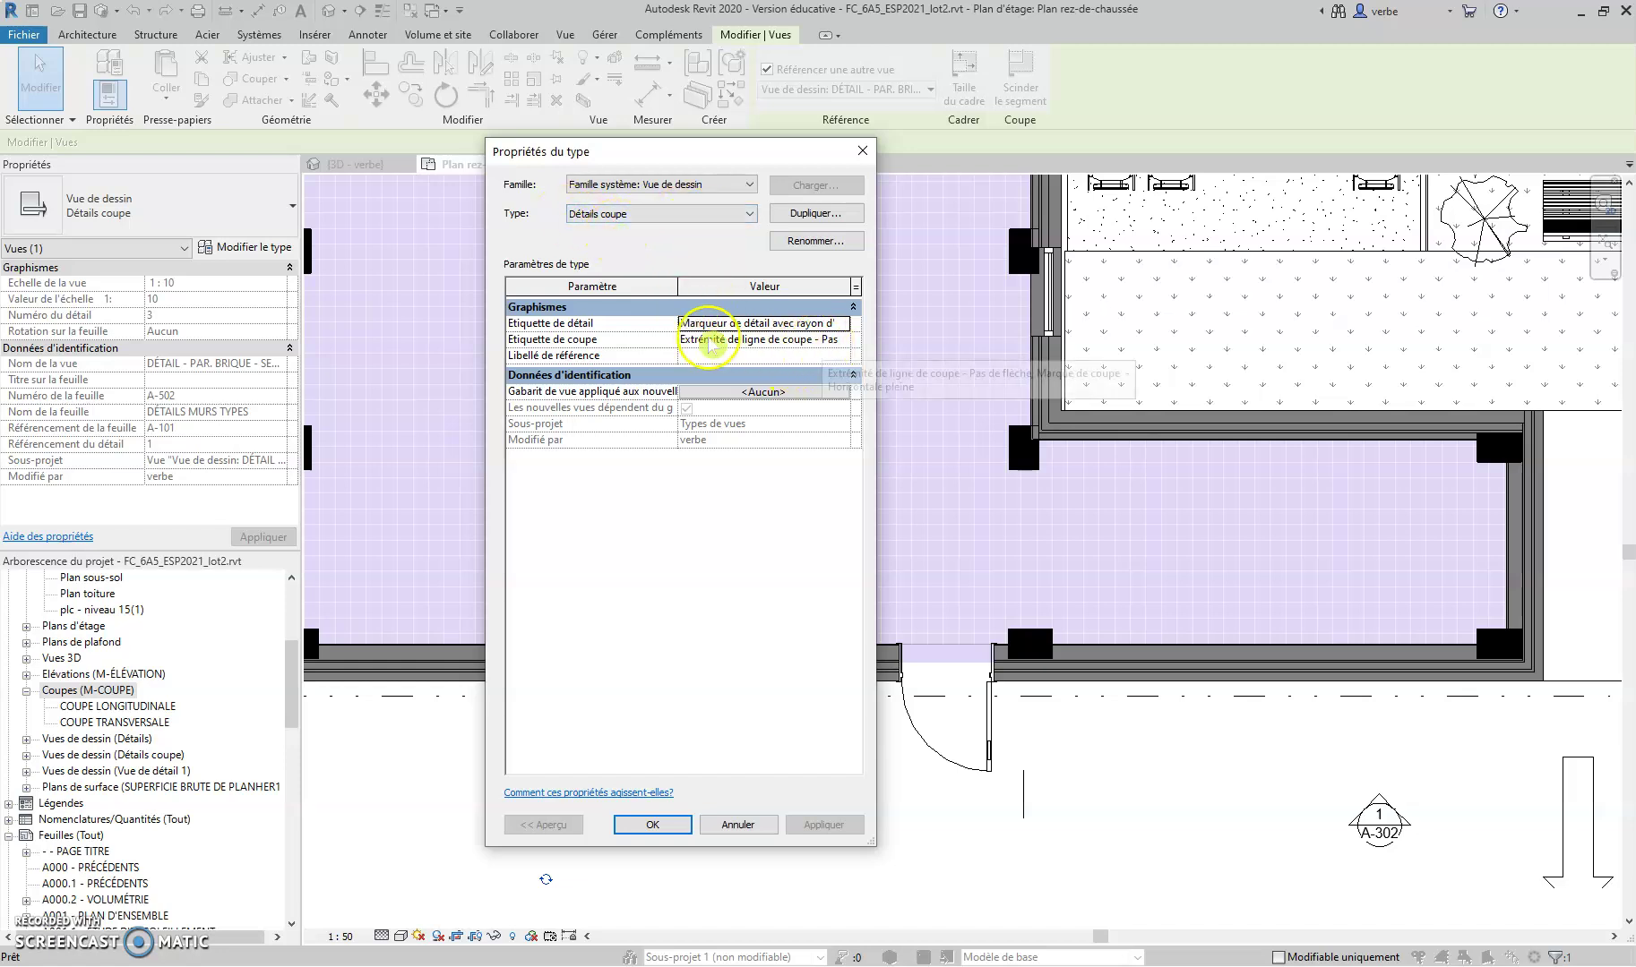
pyautogui.click(797, 346)
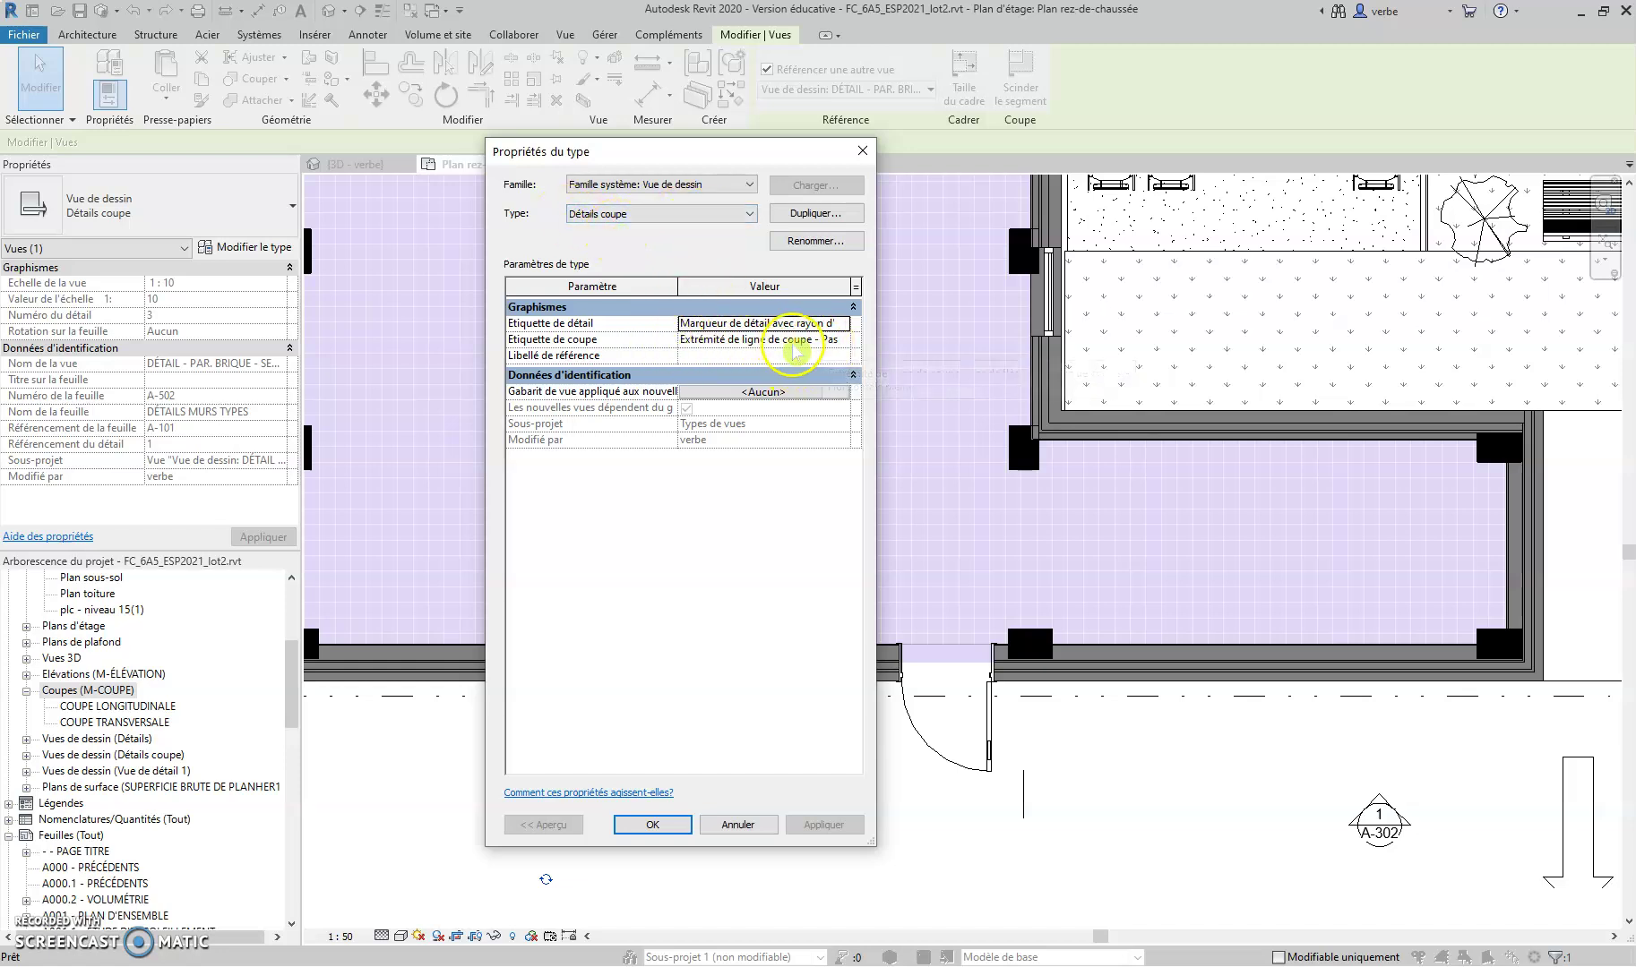
pyautogui.click(846, 344)
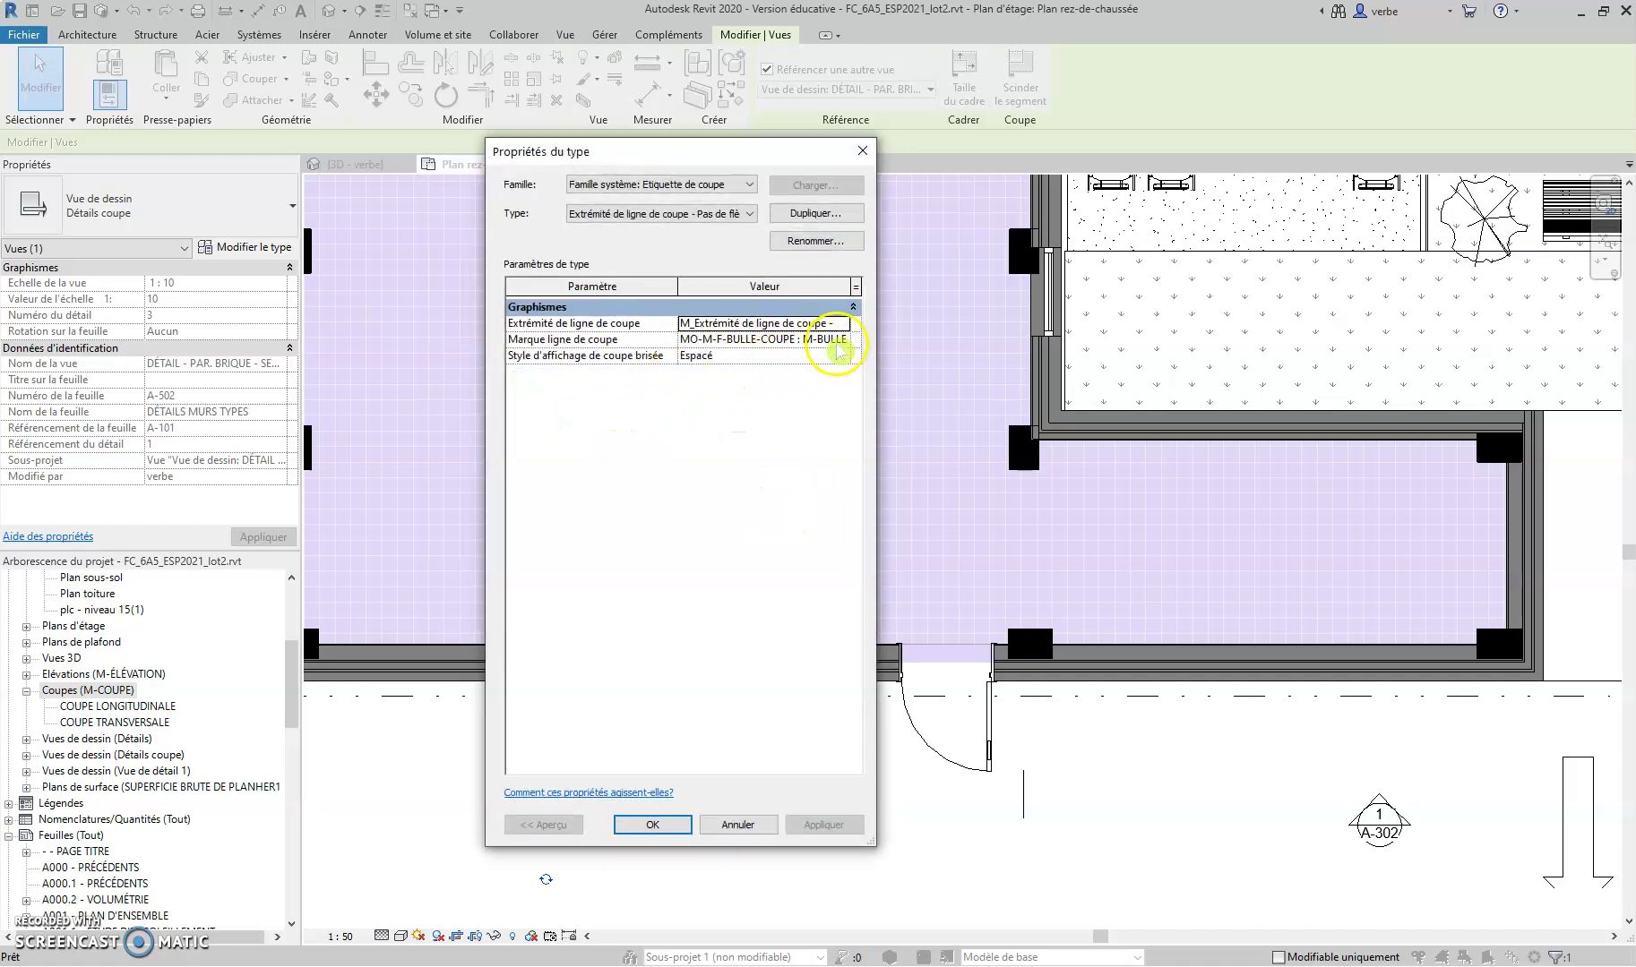
pyautogui.click(842, 340)
pyautogui.click(851, 381)
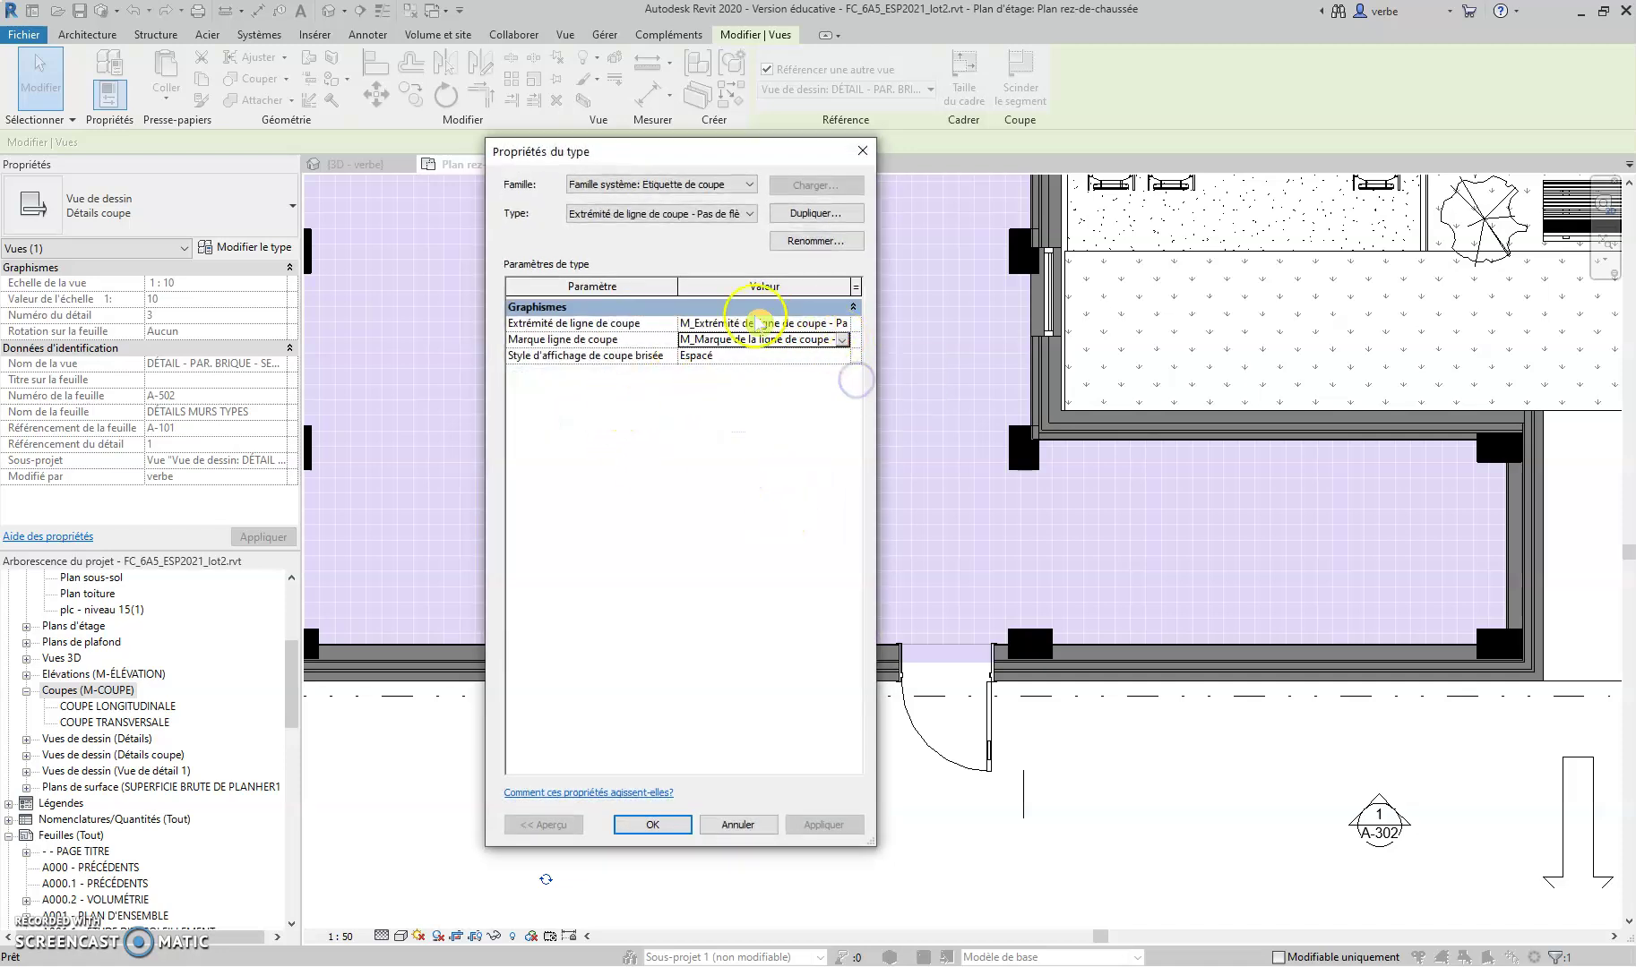
pyautogui.click(806, 324)
pyautogui.click(842, 324)
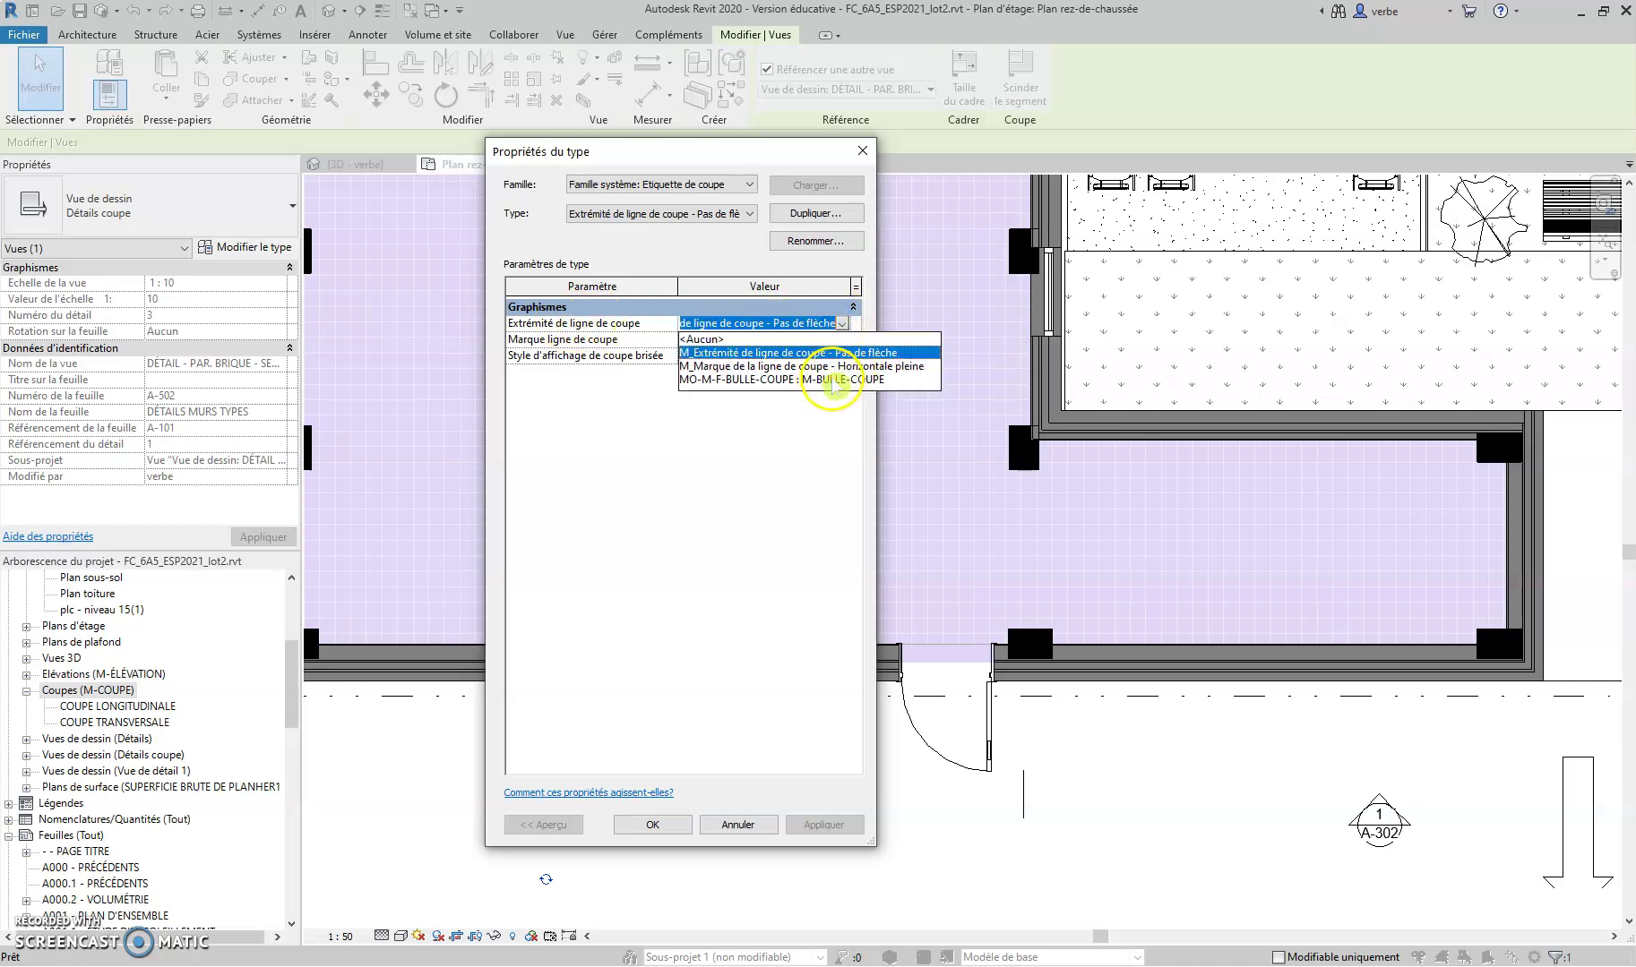
pyautogui.click(824, 379)
pyautogui.click(663, 825)
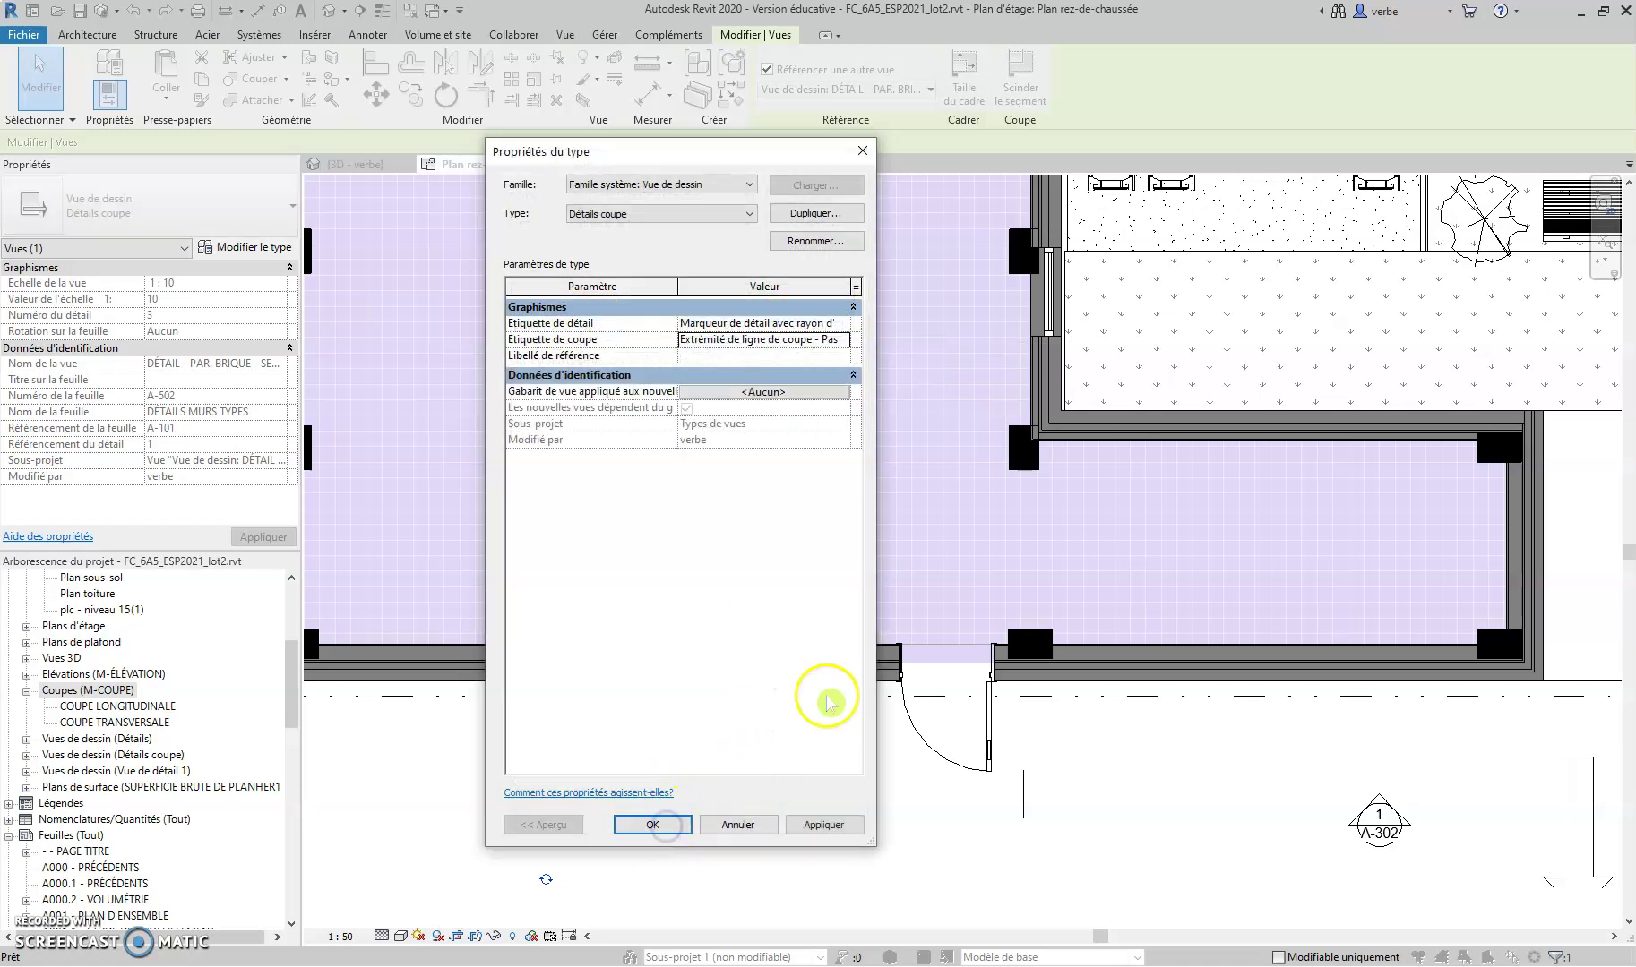
# Apply the Détails coupe type settings and shorten the referenced section line, bringing its tail to the wall's exterior face and its bubble closer
pyautogui.click(824, 820)
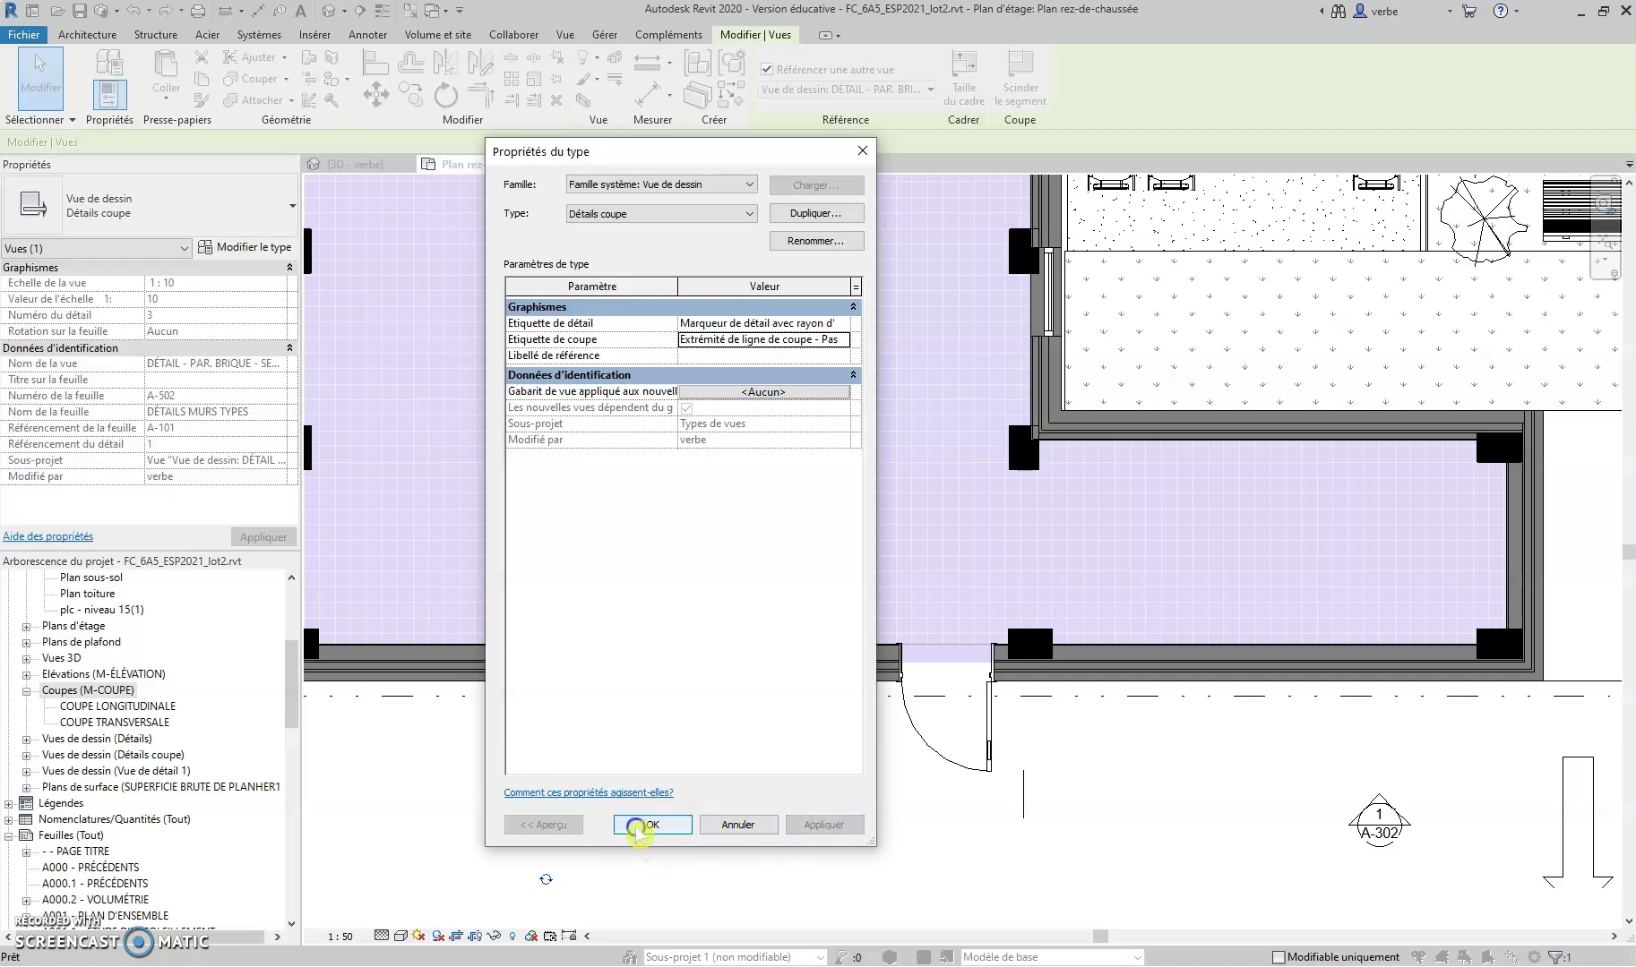
pyautogui.click(640, 825)
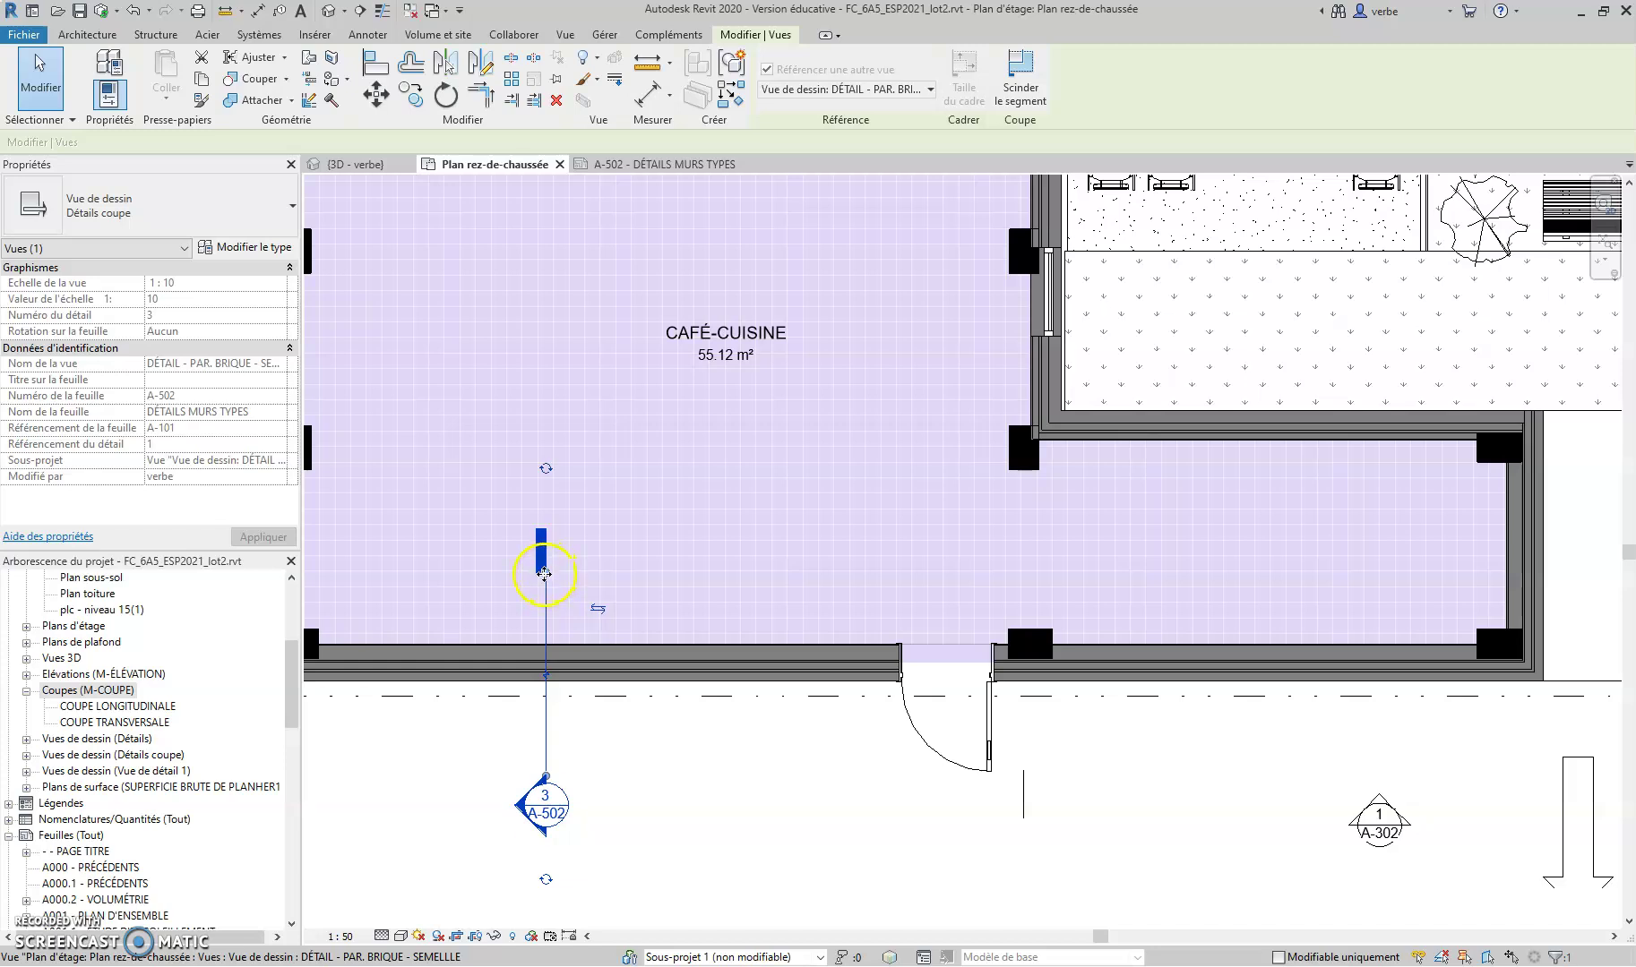
pyautogui.moveTo(544, 574); pyautogui.dragTo(547, 584)
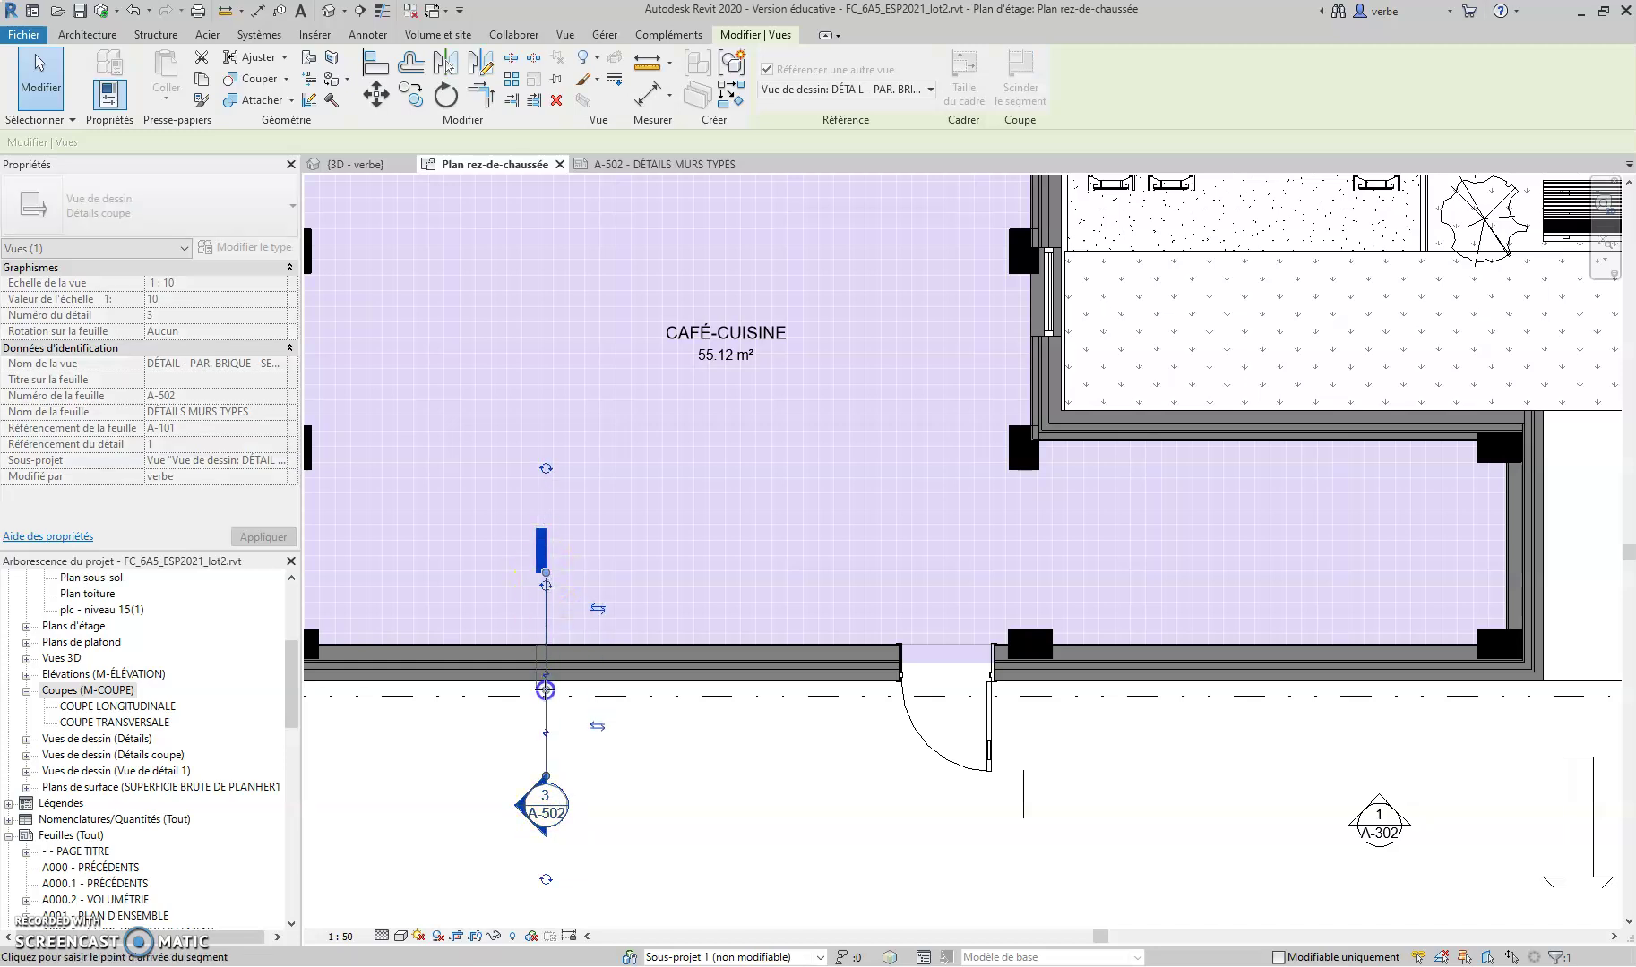
pyautogui.click(545, 683)
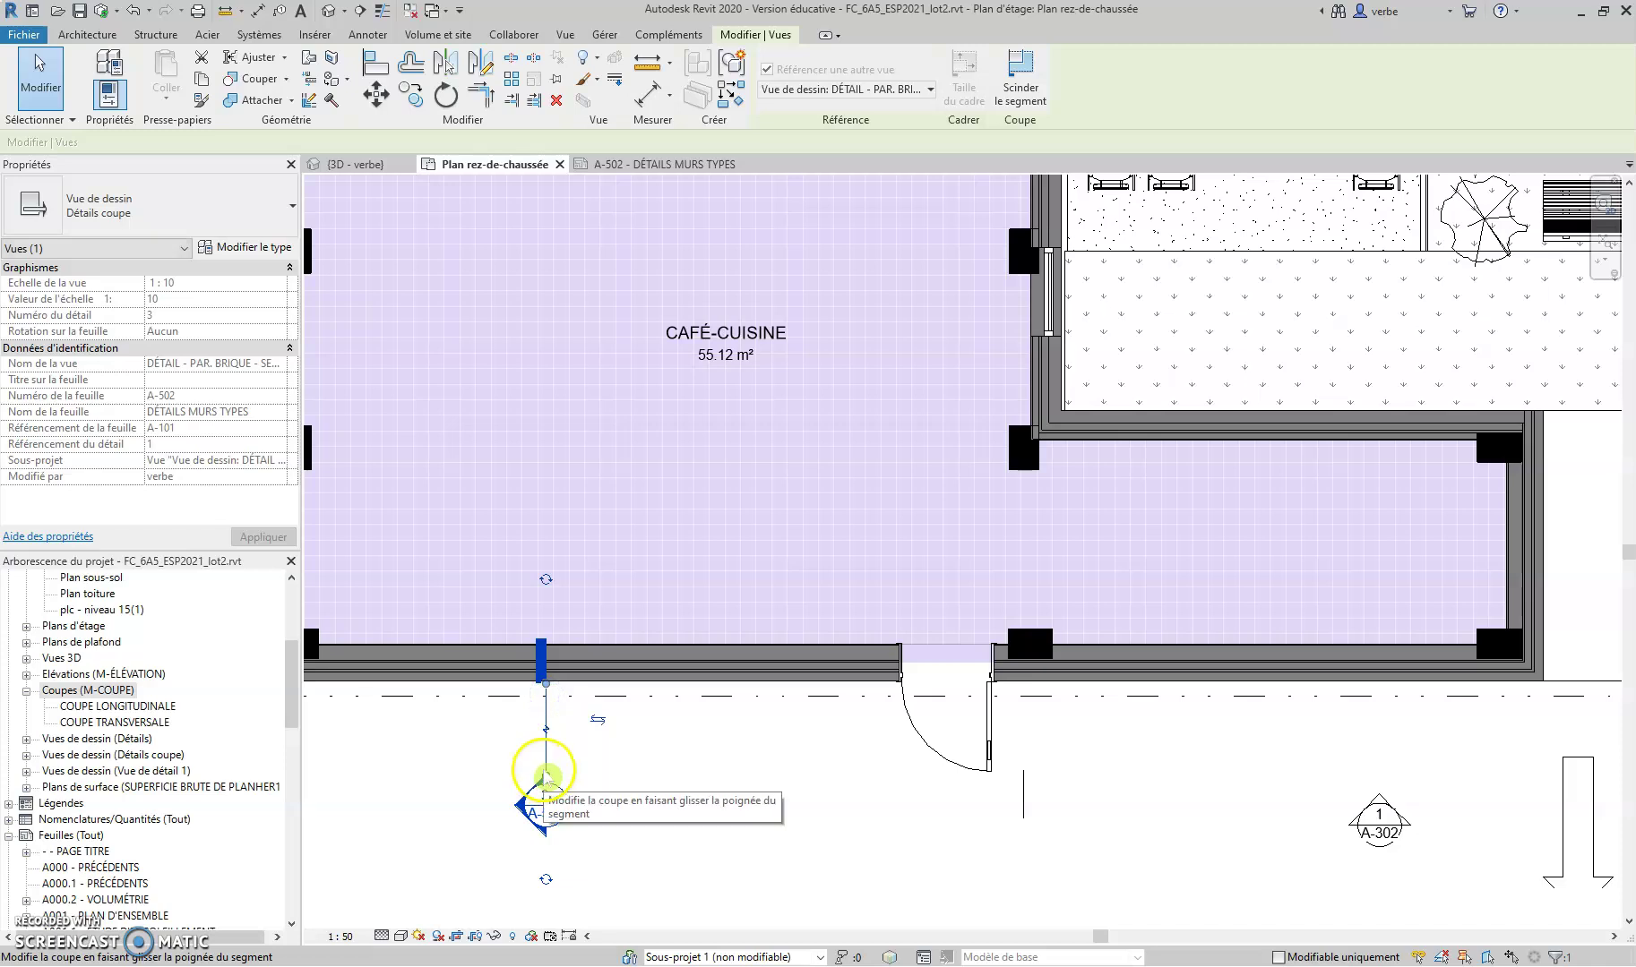
pyautogui.moveTo(546, 774); pyautogui.dragTo(545, 756)
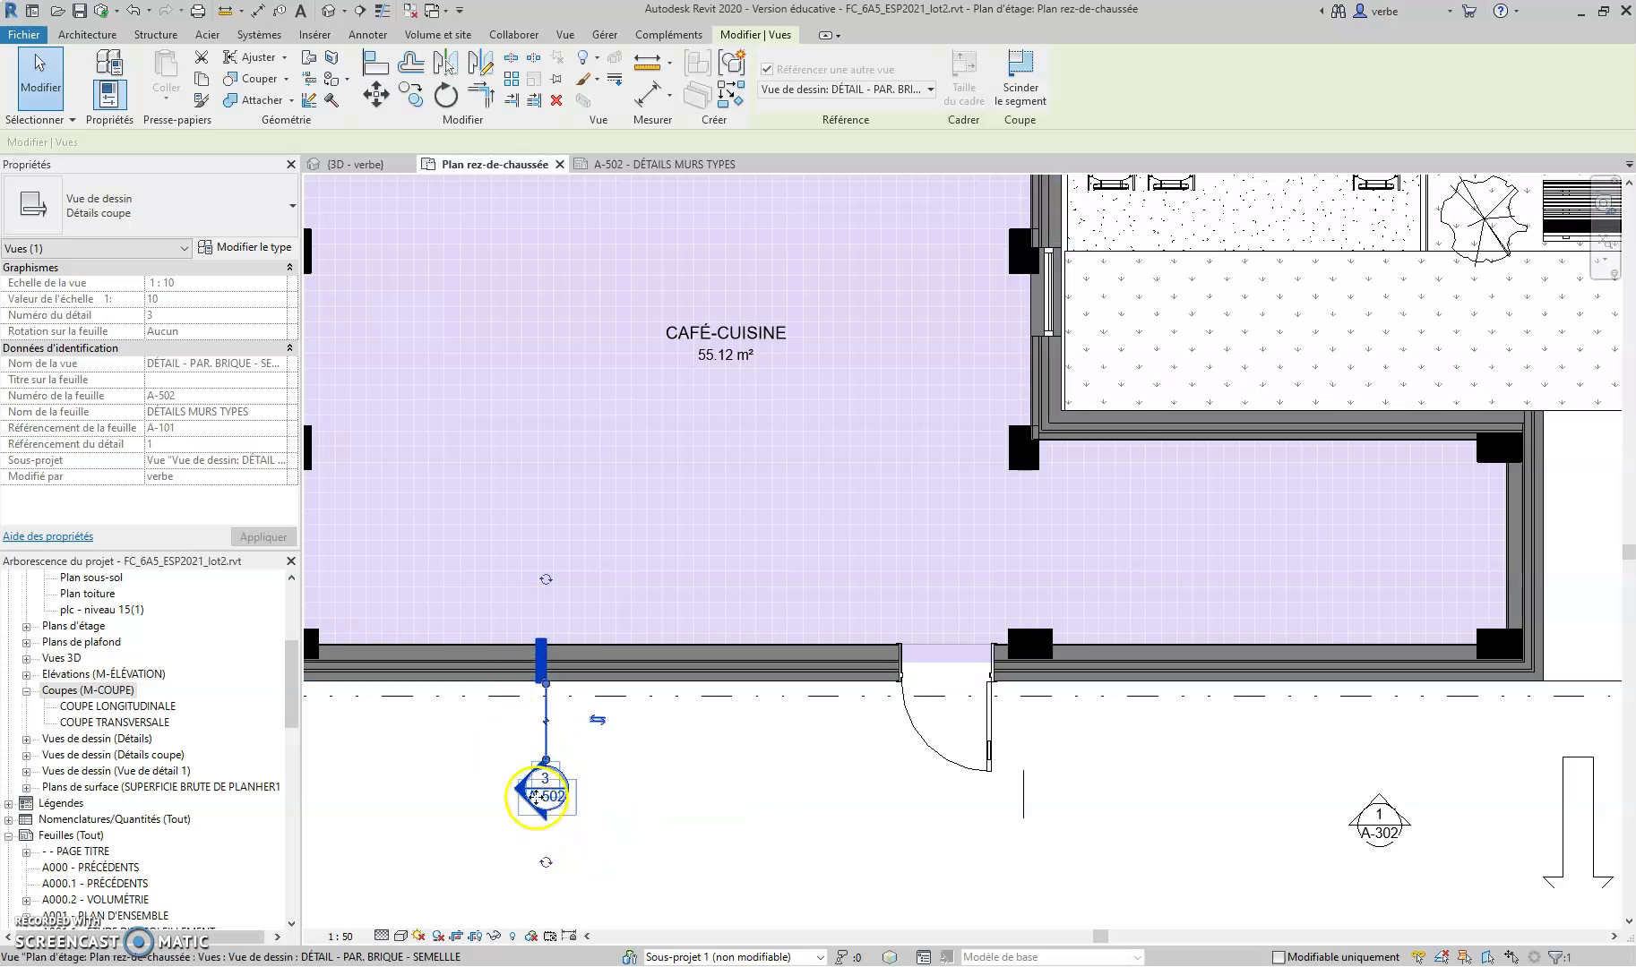
# Open the detail view referenced by the section mark, and check that detail on sheet A-502 - DÉTAILS MURS TYPES
pyautogui.doubleClick(545, 788)
pyautogui.rightClick(545, 788)
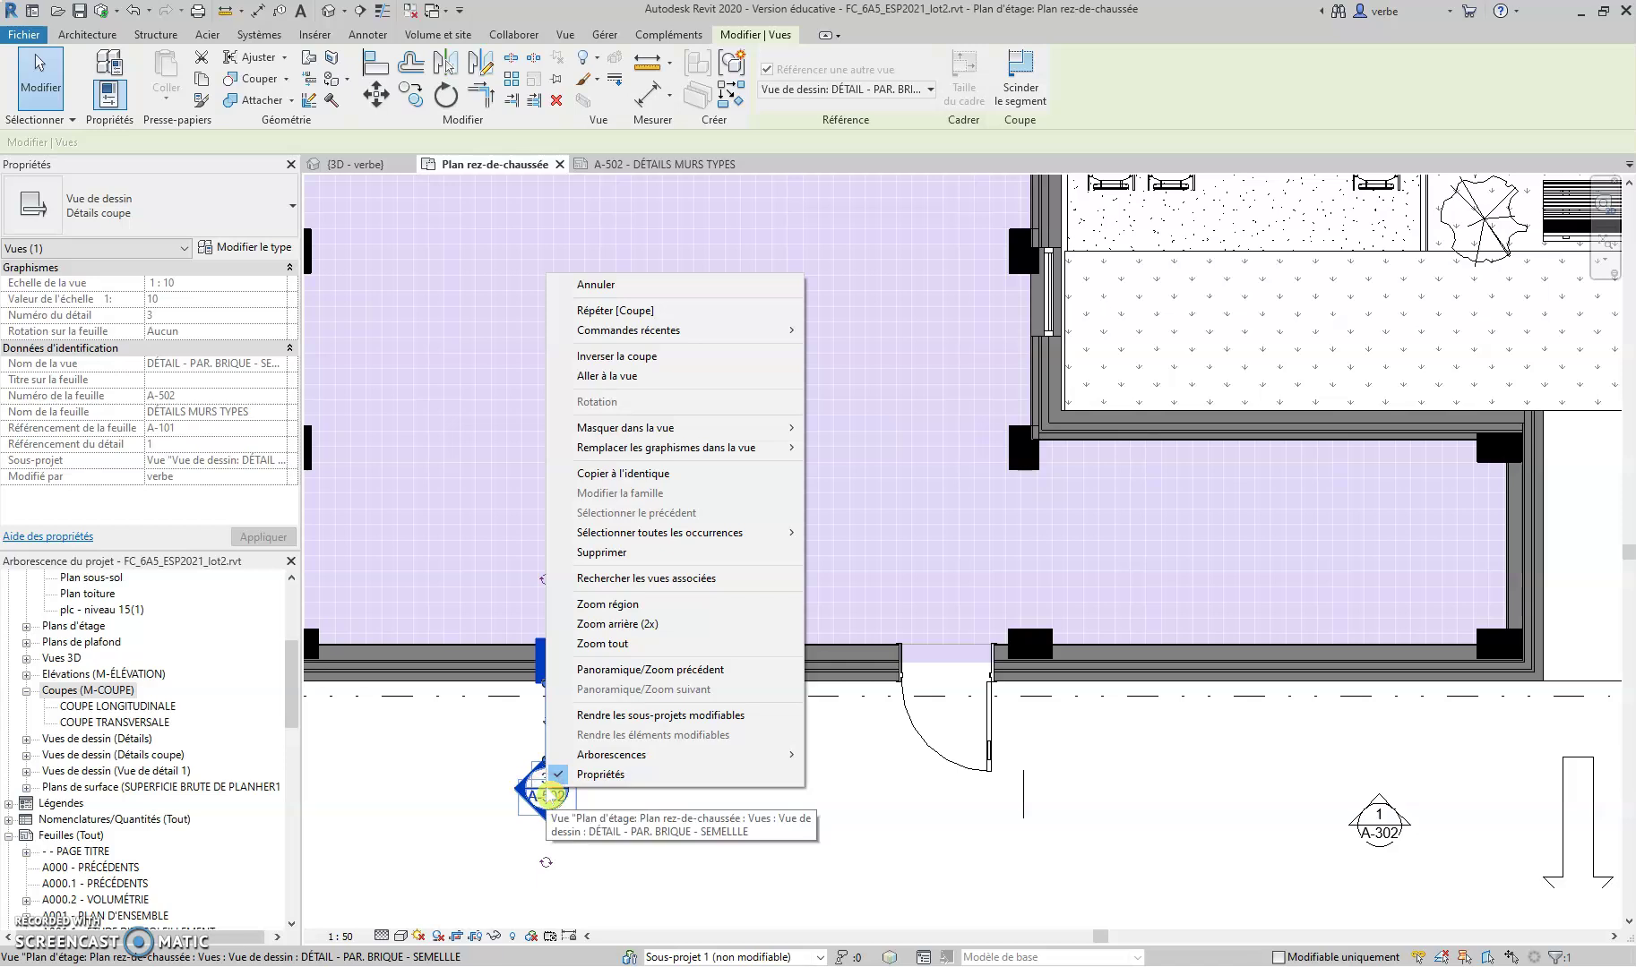
pyautogui.click(623, 376)
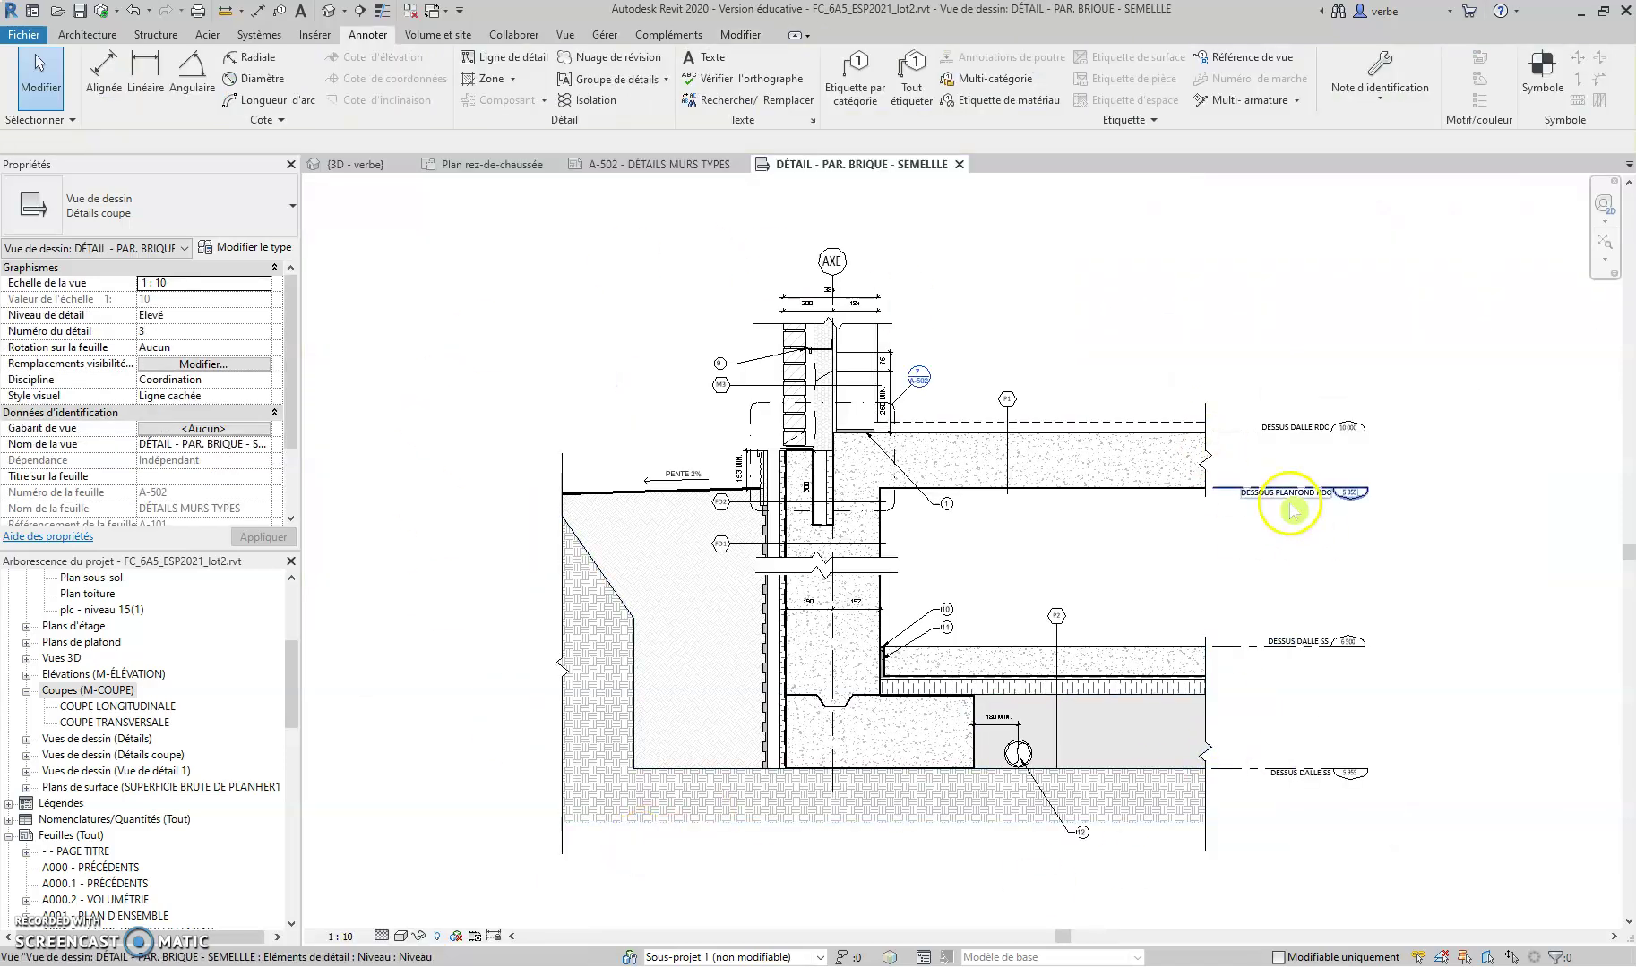
pyautogui.click(655, 164)
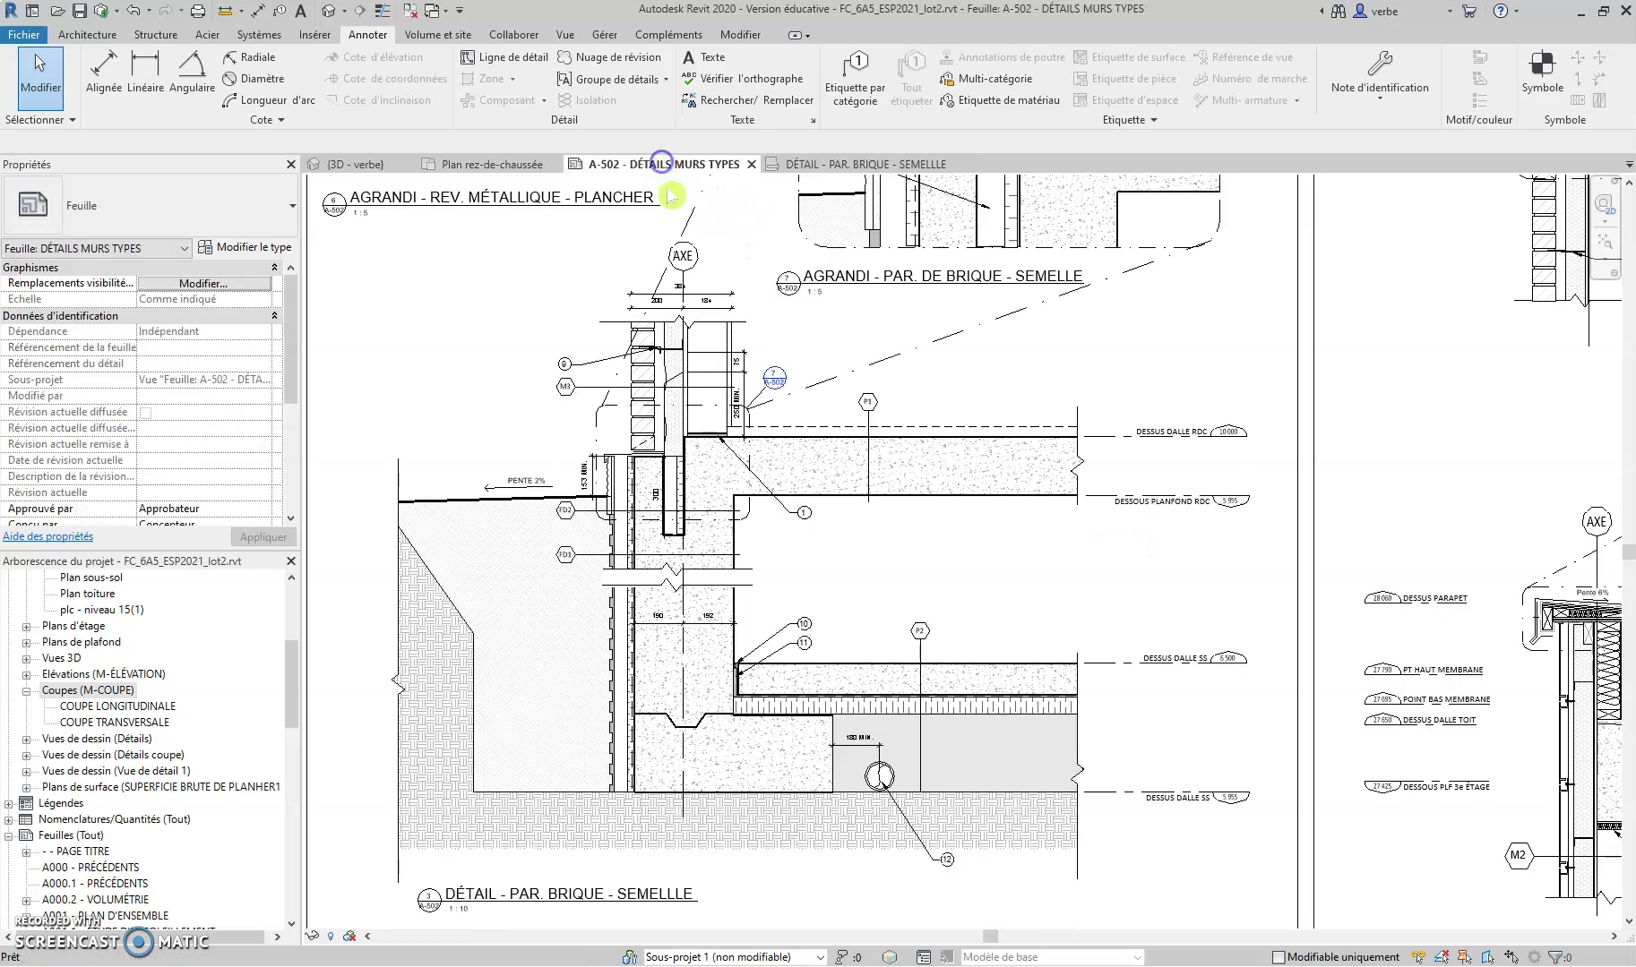